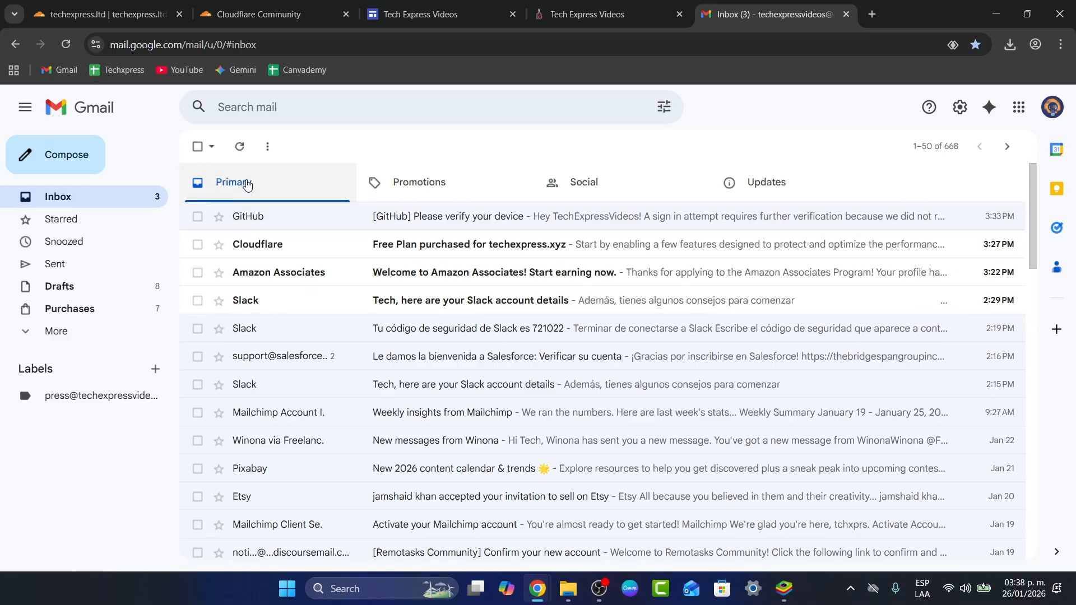
Step: Browse the inbox categories Promotions, Social and Updates, ending on the Promotions messages
{"action": "left_click", "coordinate": [413, 192]}
{"action": "left_click", "coordinate": [595, 186]}
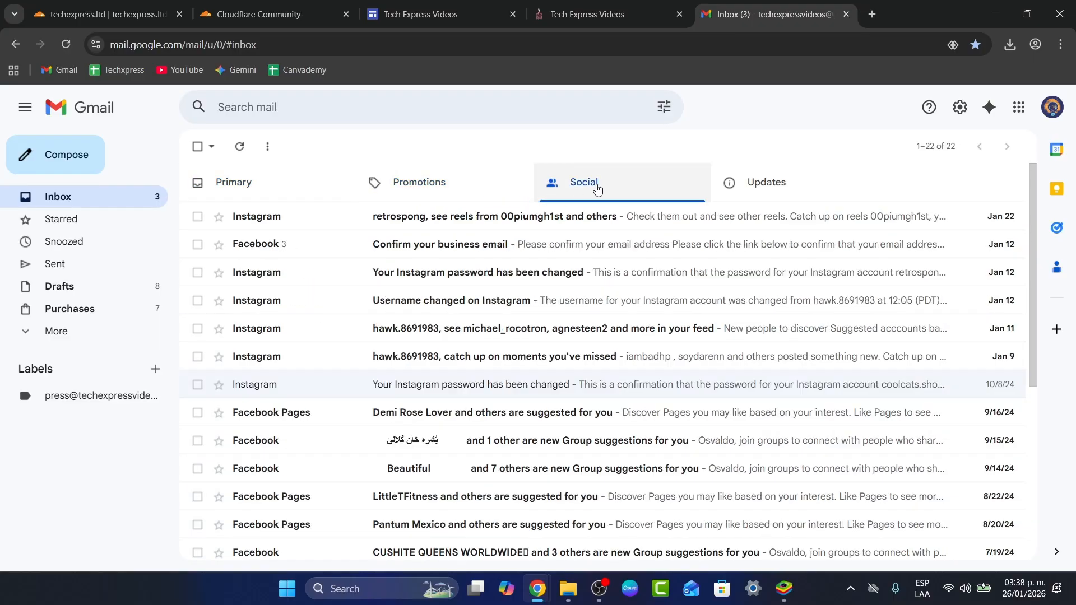
{"action": "left_click", "coordinate": [776, 187]}
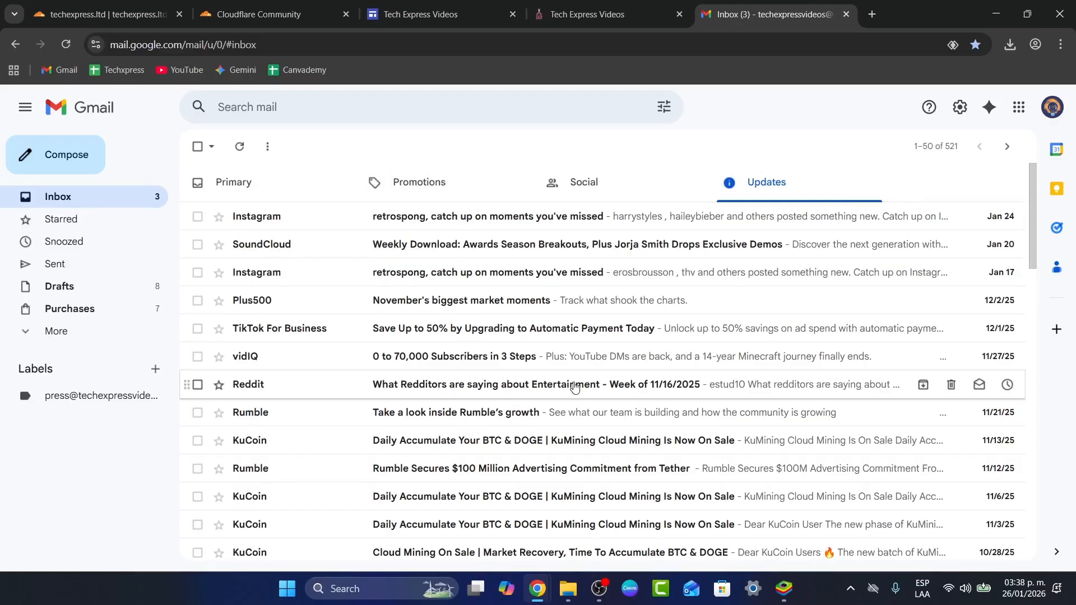
{"action": "left_click", "coordinate": [645, 188]}
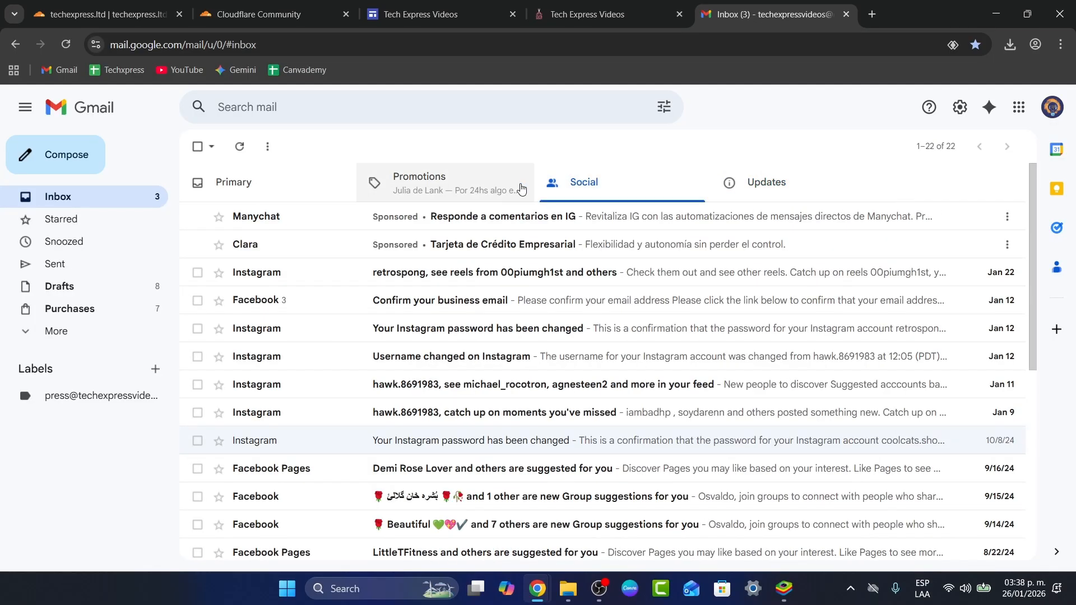
{"action": "left_click", "coordinate": [488, 189]}
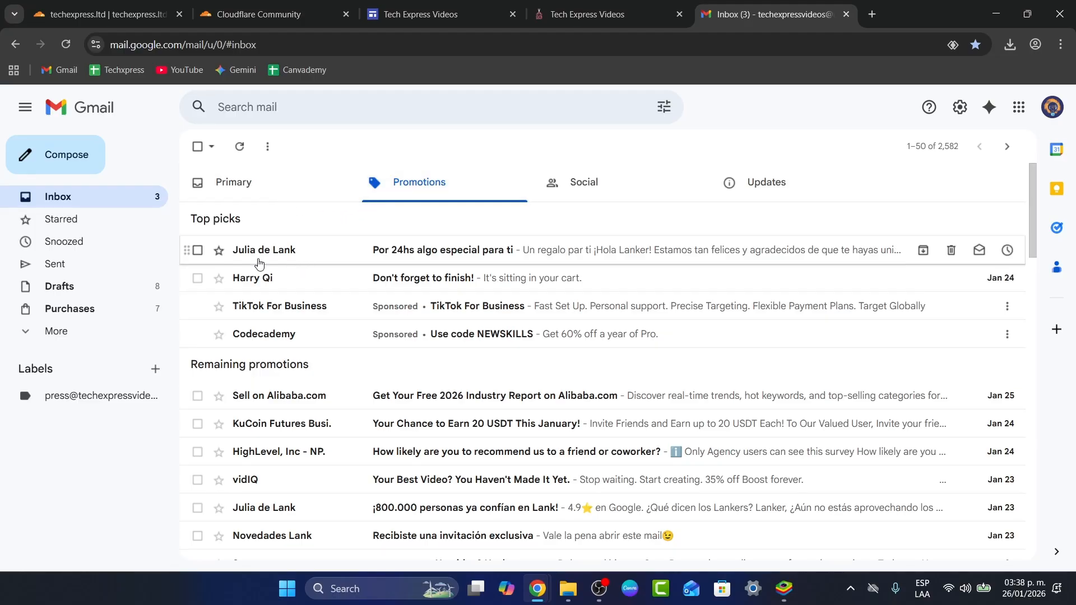
Step: Look through the promotional email "Por 24hs algo especial para ti" for an unsubscribe option in its header and footer, and return to Promotions
{"action": "left_click", "coordinate": [297, 255]}
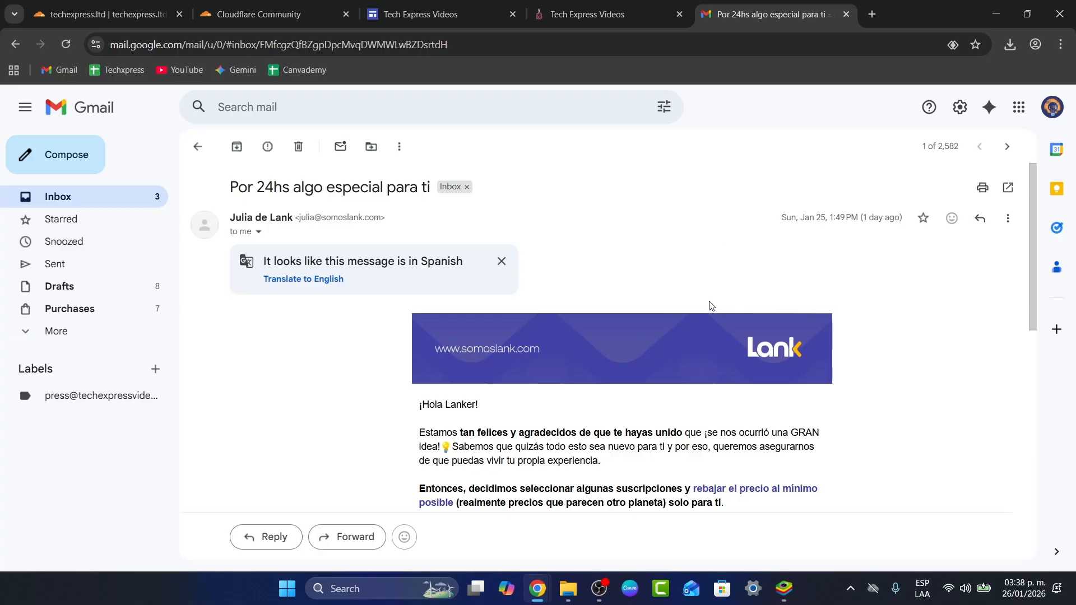
{"action": "scroll", "coordinate": [709, 305], "scroll_direction": "down", "scroll_amount": 10}
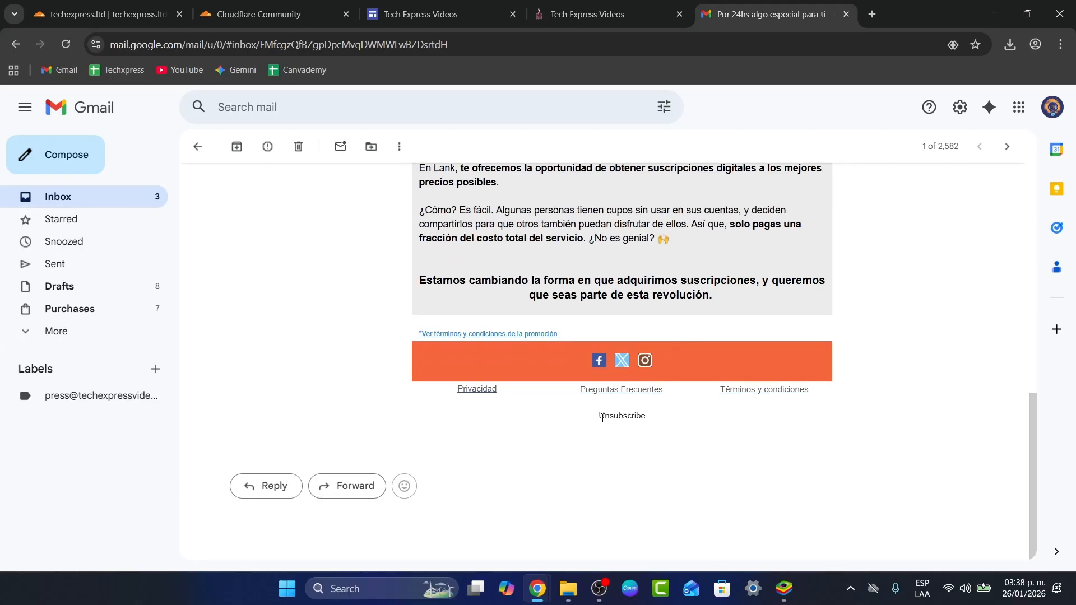
{"action": "left_click_drag", "start_coordinate": [598, 419], "coordinate": [649, 419]}
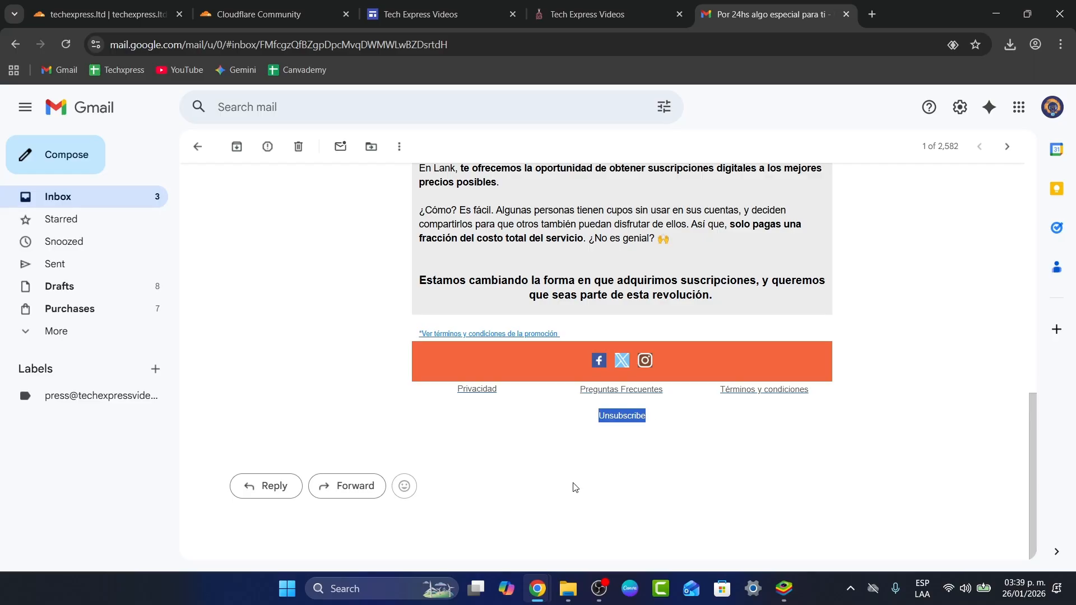
{"action": "scroll", "coordinate": [672, 476], "scroll_direction": "up", "scroll_amount": 10}
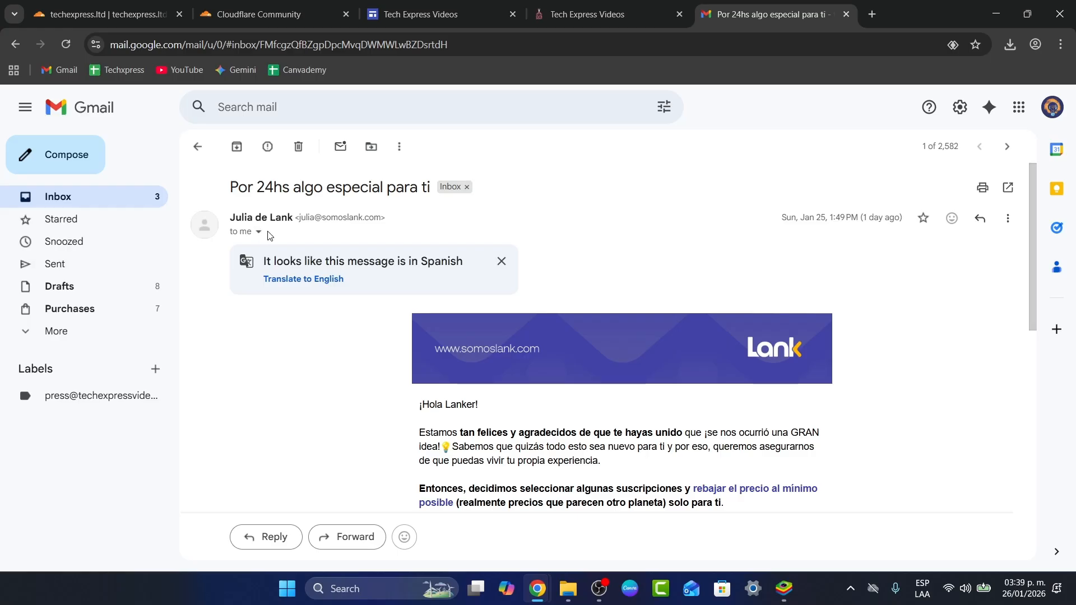
{"action": "scroll", "coordinate": [610, 241], "scroll_direction": "down", "scroll_amount": 5}
{"action": "scroll", "coordinate": [610, 241], "scroll_direction": "down", "scroll_amount": 5}
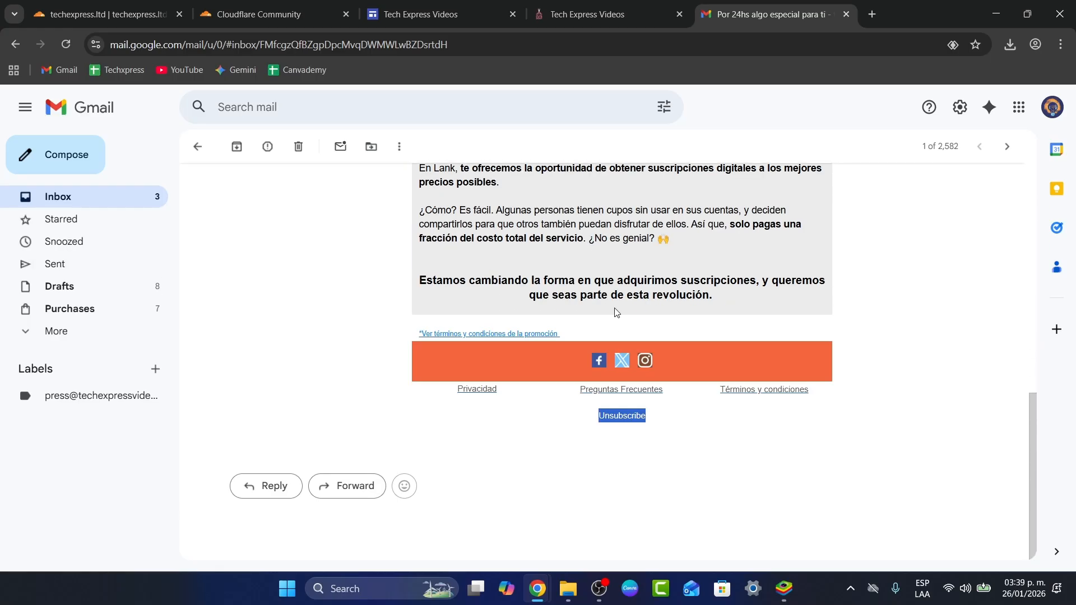
{"action": "left_click", "coordinate": [653, 422]}
{"action": "scroll", "coordinate": [613, 452], "scroll_direction": "up", "scroll_amount": 10}
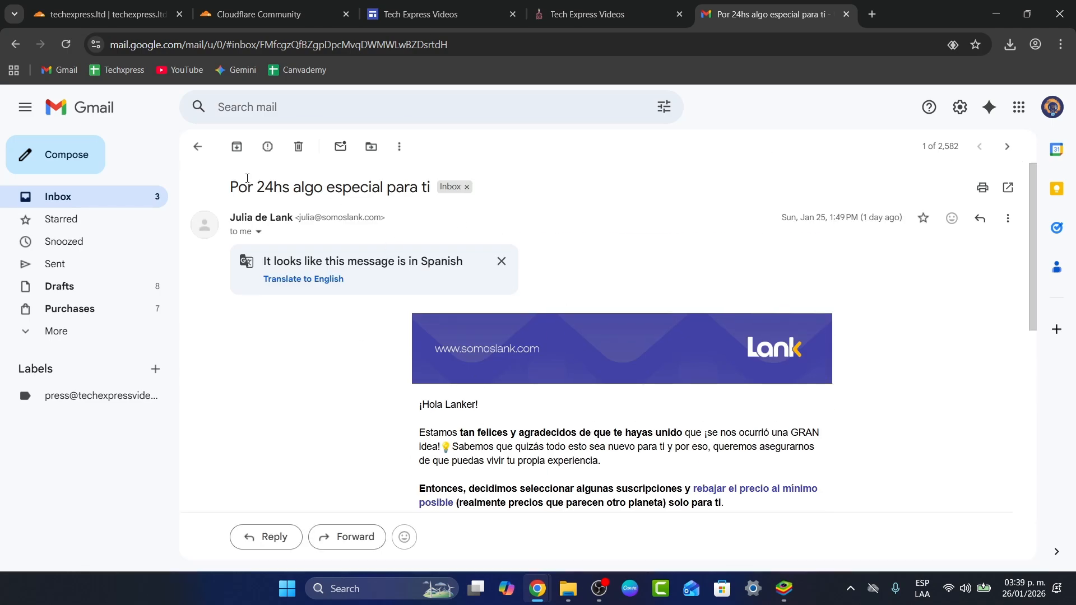
{"action": "left_click", "coordinate": [197, 147]}
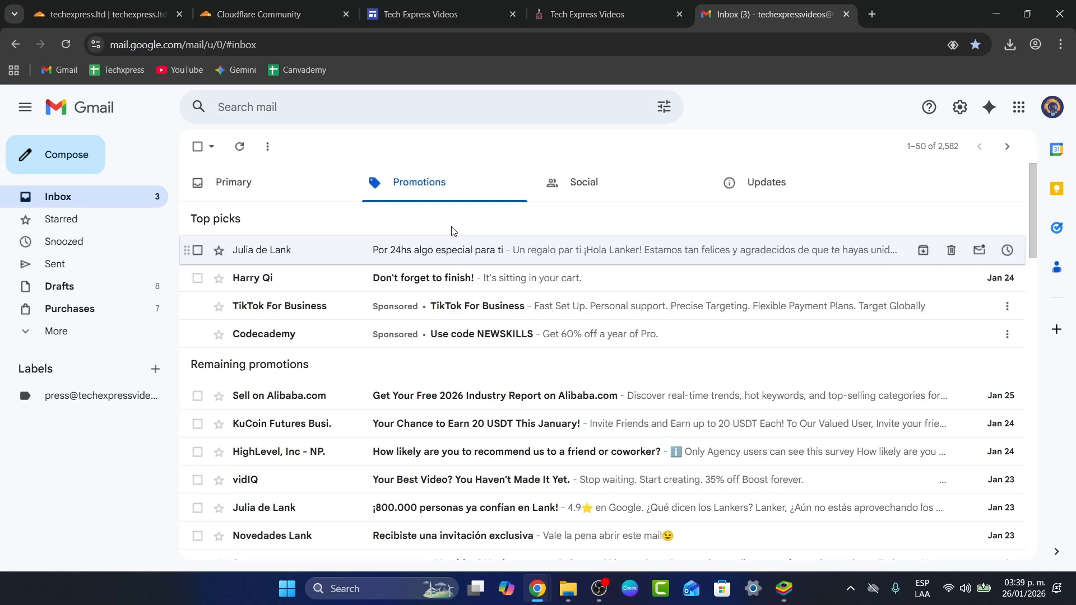
Step: Unsubscribe from the mailing list behind the Motion email "Don't forget to finish!" in Promotions
{"action": "left_click", "coordinate": [338, 281]}
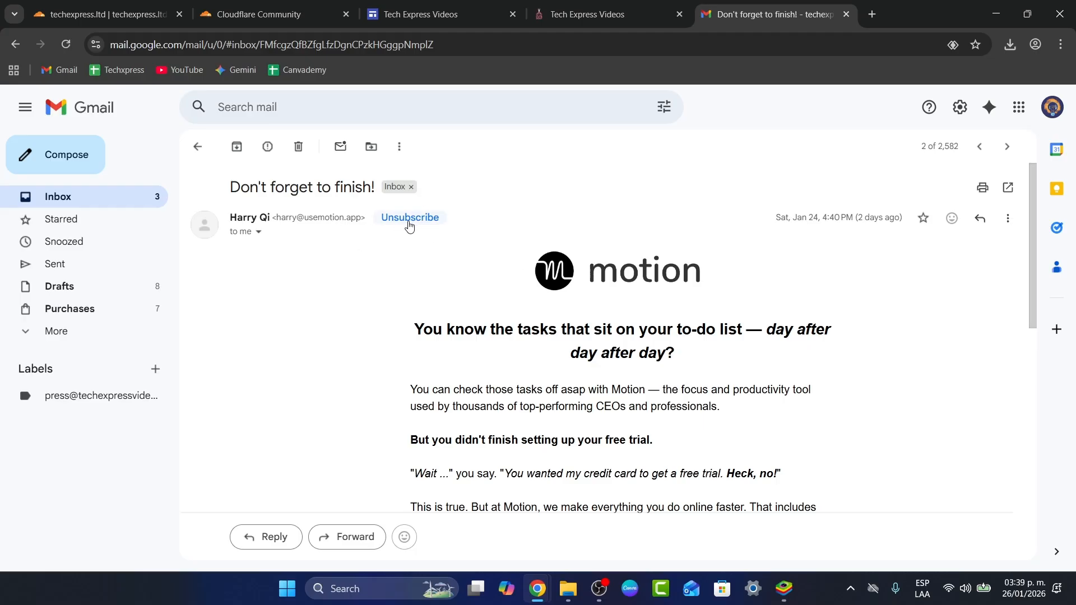
{"action": "left_click", "coordinate": [410, 222]}
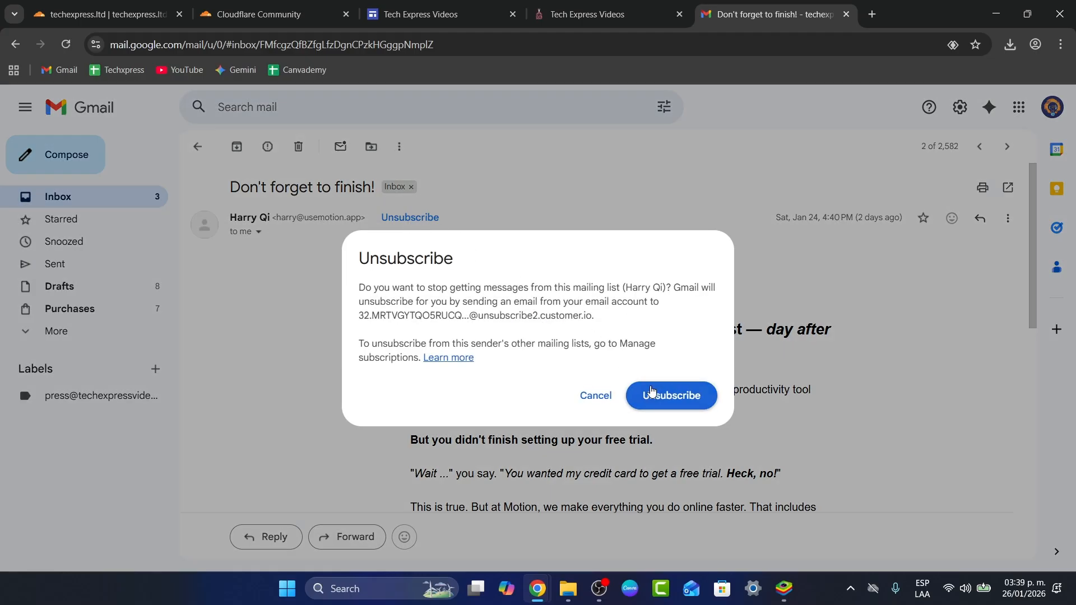
{"action": "left_click", "coordinate": [667, 396]}
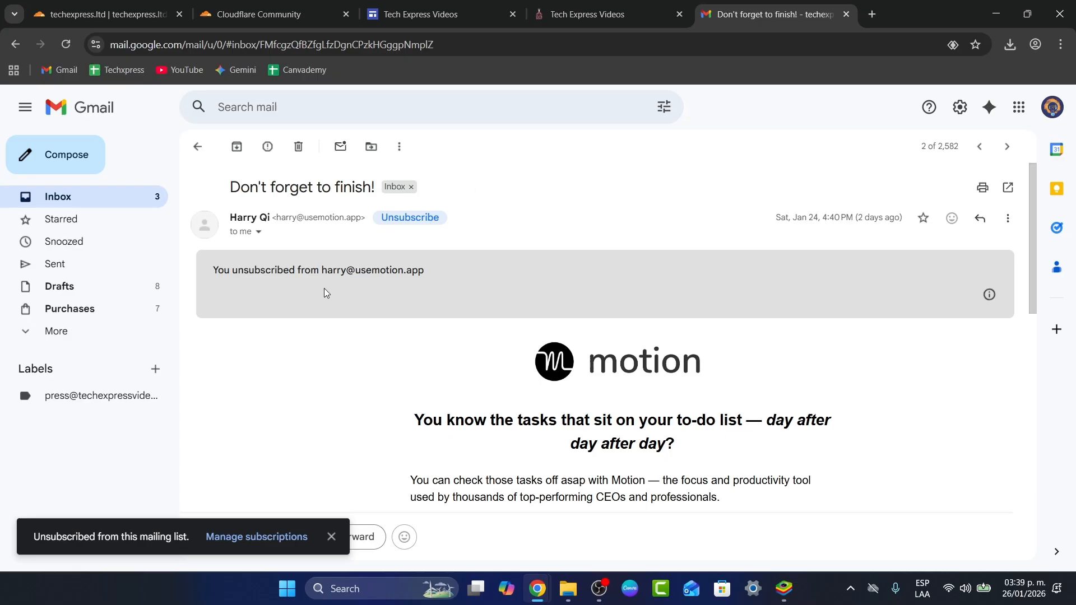
{"action": "left_click_drag", "start_coordinate": [289, 268], "coordinate": [402, 285]}
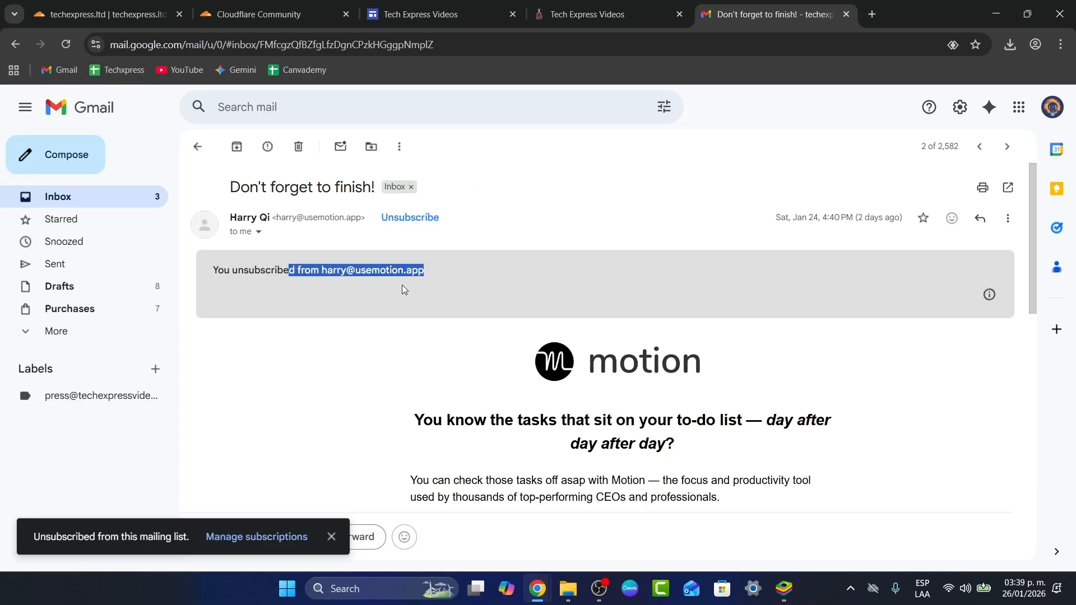
{"action": "left_click", "coordinate": [510, 206]}
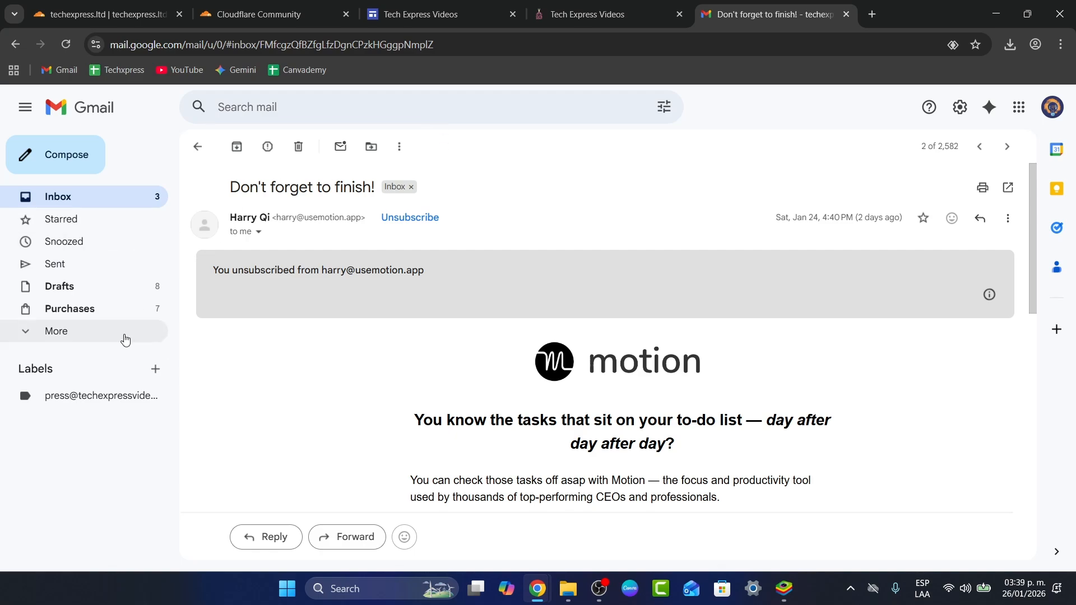
Step: Look through the Pixabay email "New 2026 content calendar & trends" in the Primary inbox and return to the message list
{"action": "left_click", "coordinate": [151, 196]}
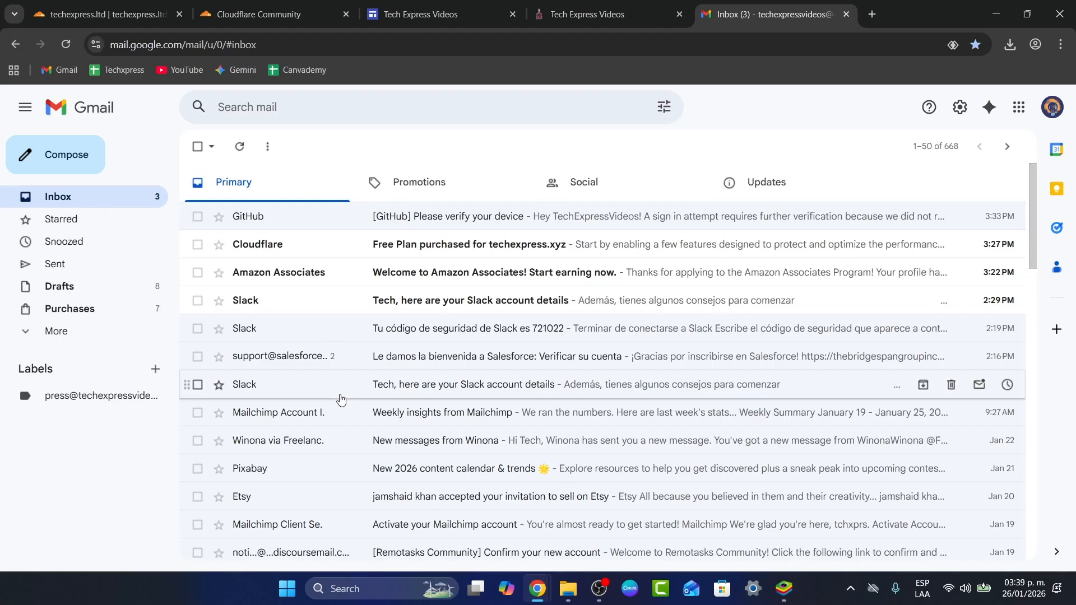
{"action": "scroll", "coordinate": [339, 398], "scroll_direction": "down", "scroll_amount": 3}
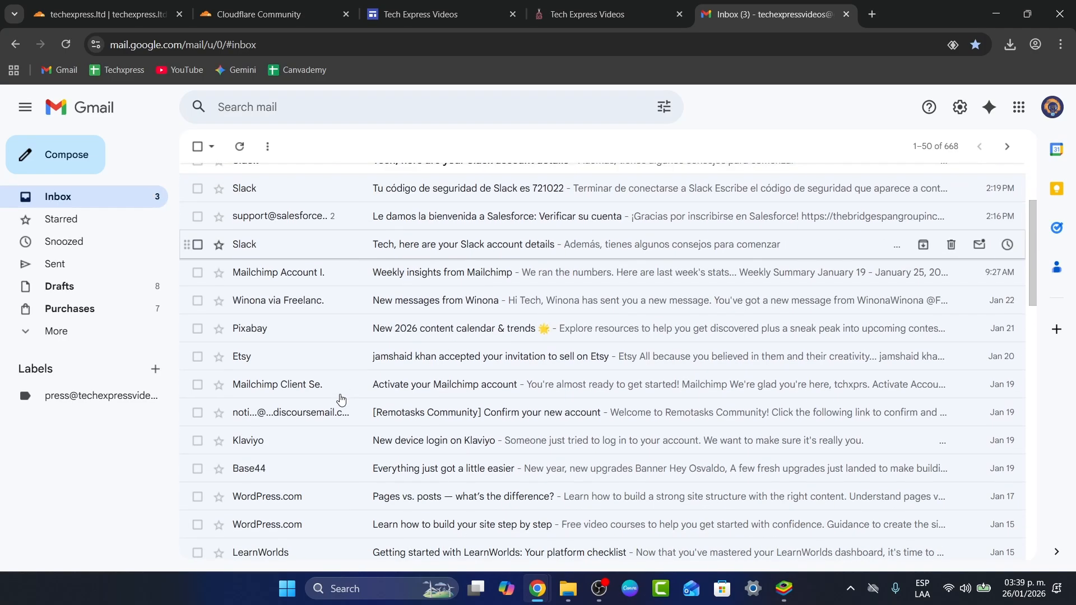
{"action": "left_click", "coordinate": [321, 341]}
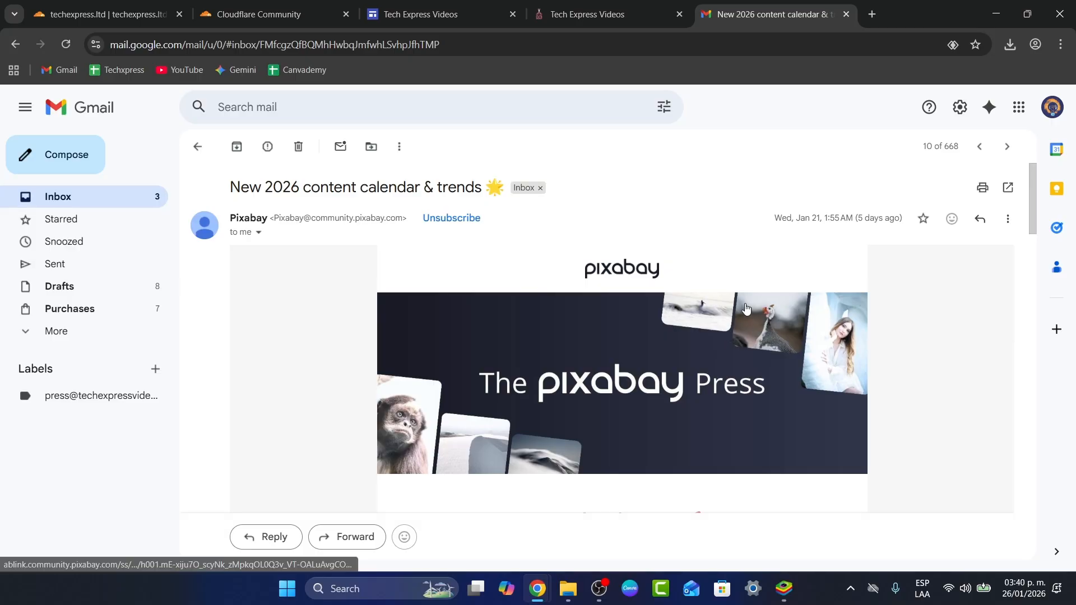
{"action": "scroll", "coordinate": [685, 214], "scroll_direction": "down", "scroll_amount": 10}
{"action": "scroll", "coordinate": [687, 218], "scroll_direction": "down", "scroll_amount": 10}
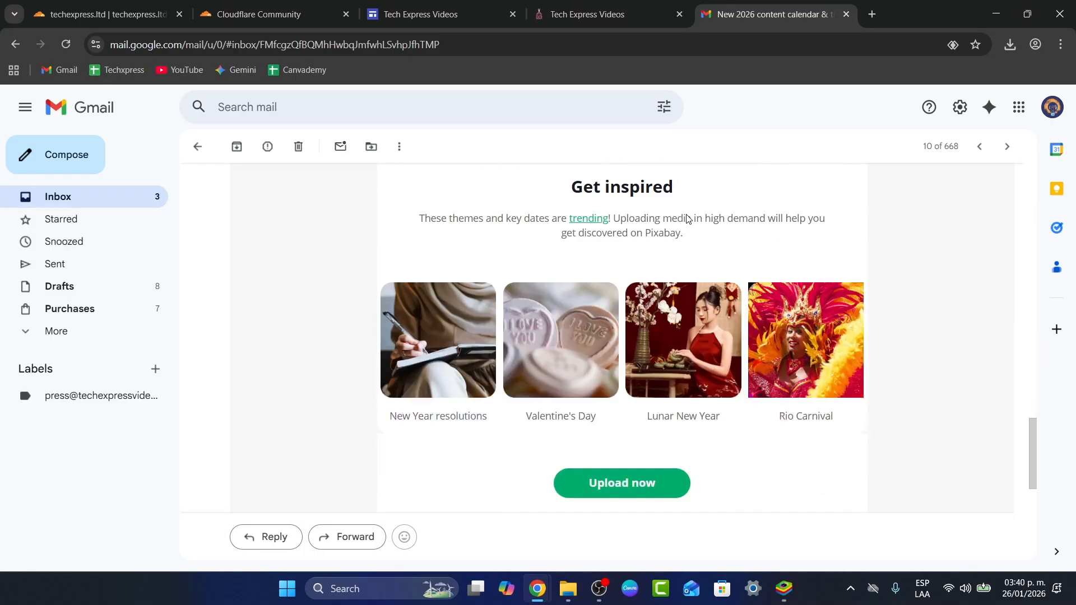
{"action": "scroll", "coordinate": [687, 219], "scroll_direction": "up", "scroll_amount": 10}
{"action": "left_click", "coordinate": [197, 151]}
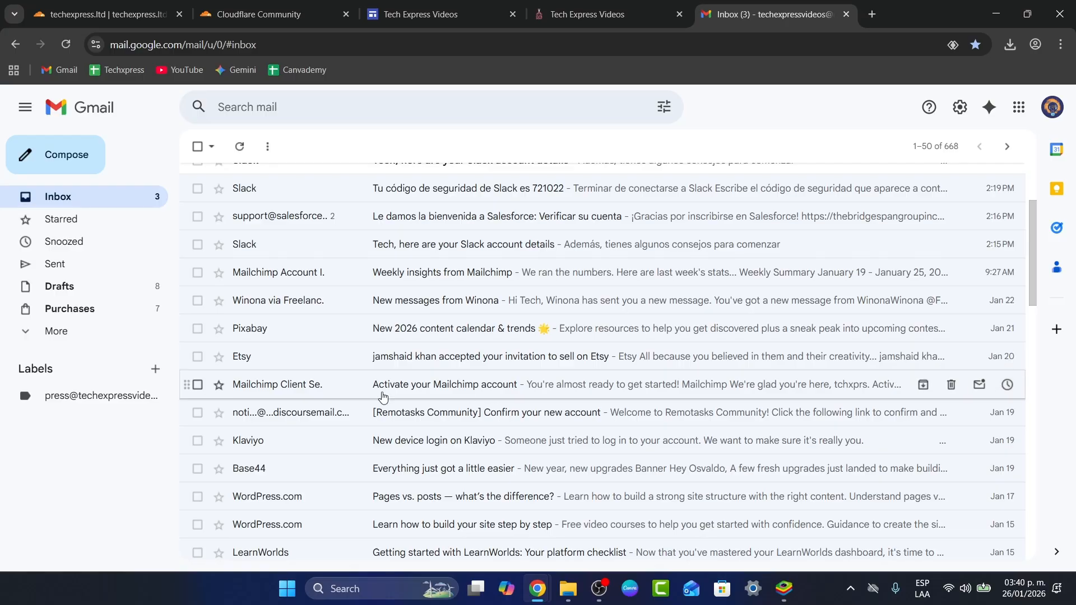
Step: Delete the Etsy invitation email from the Primary inbox
{"action": "right_click", "coordinate": [289, 356]}
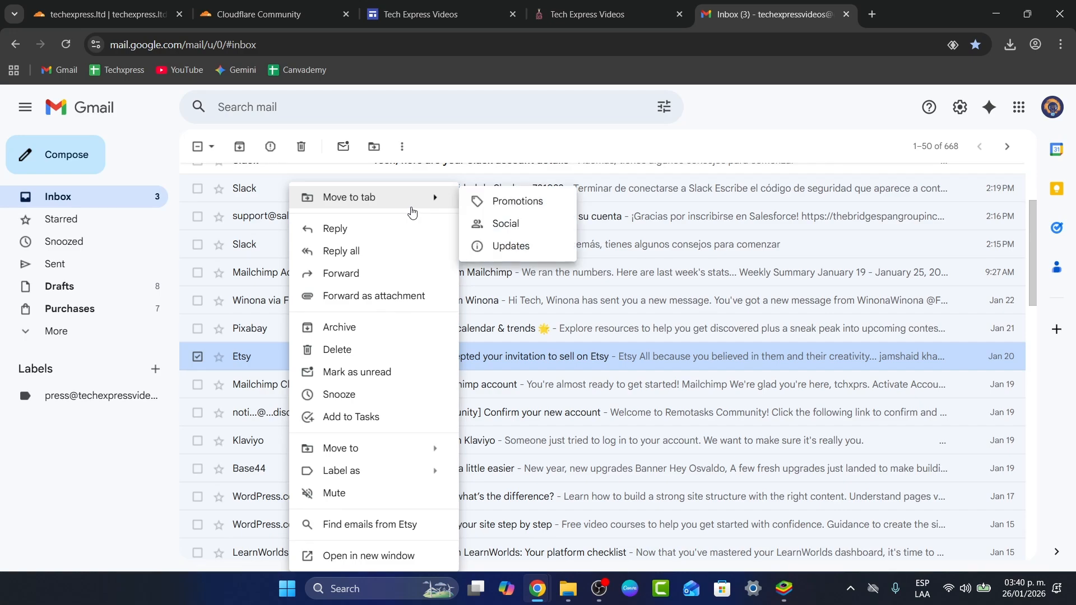
{"action": "left_click", "coordinate": [331, 350]}
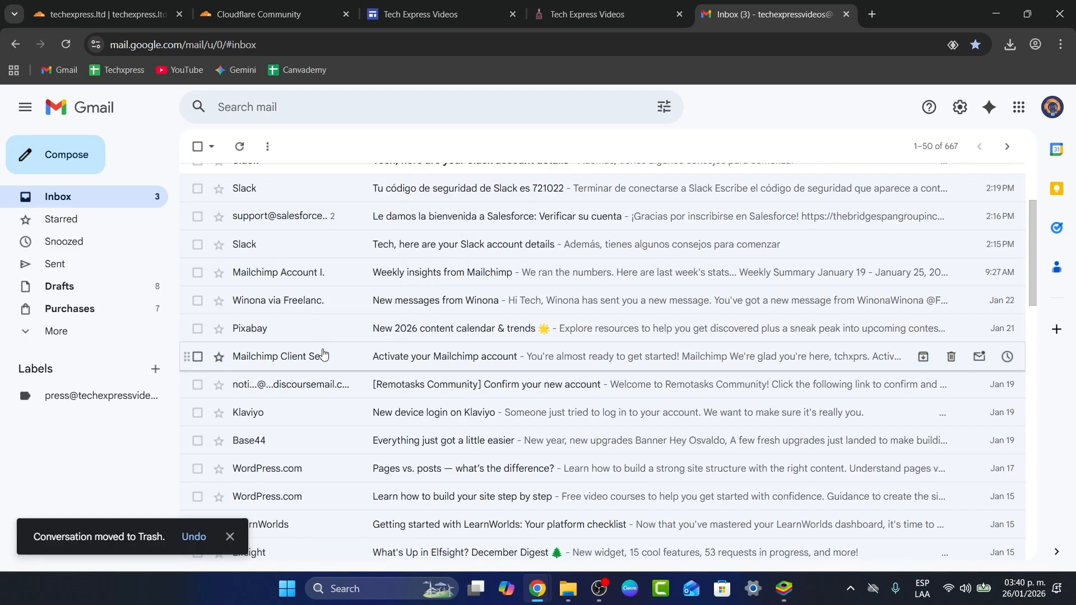
Step: Open the Spam folder and delete all of its messages at once
{"action": "left_click", "coordinate": [56, 330]}
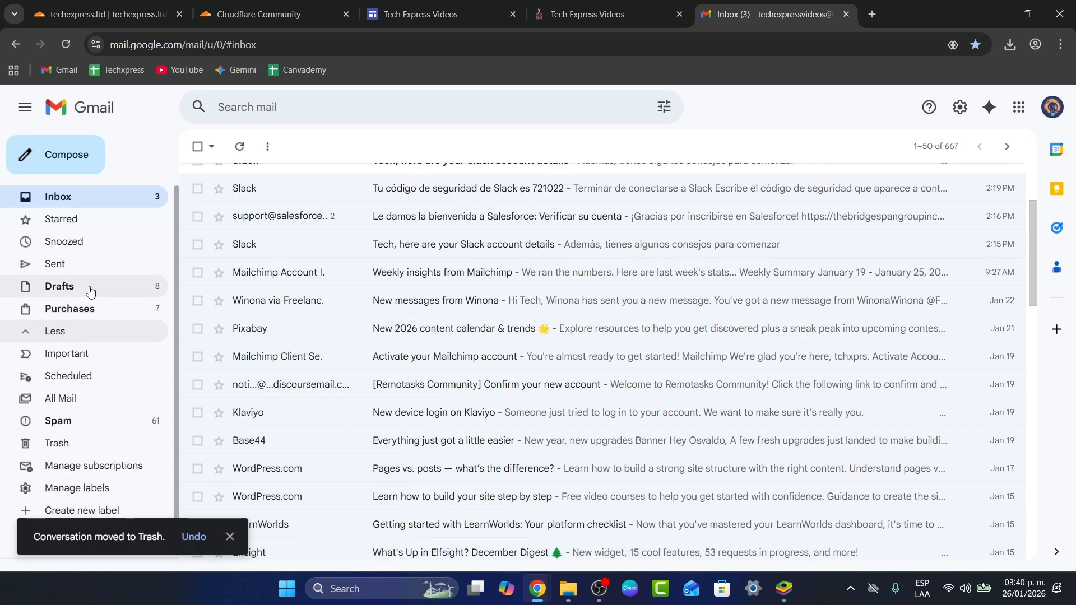
{"action": "left_click", "coordinate": [61, 421]}
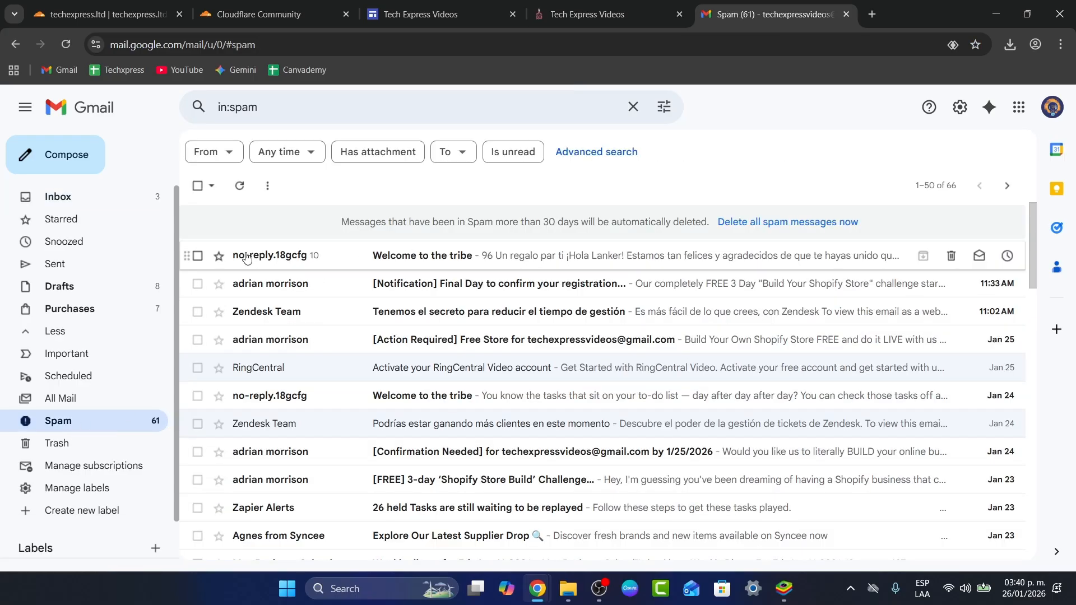
{"action": "left_click", "coordinate": [196, 256]}
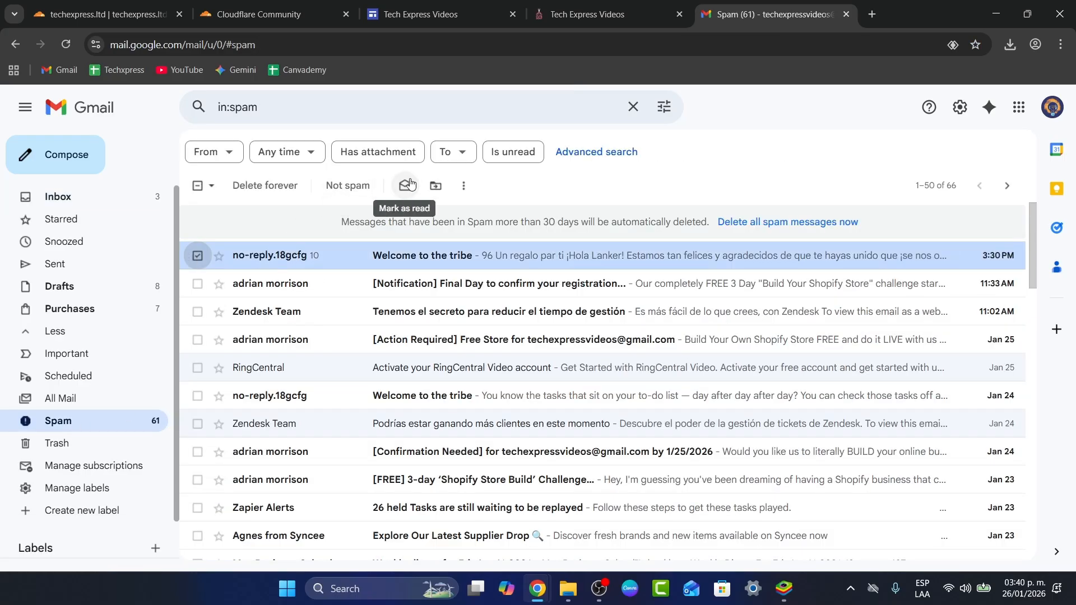
{"action": "left_click", "coordinate": [467, 185]}
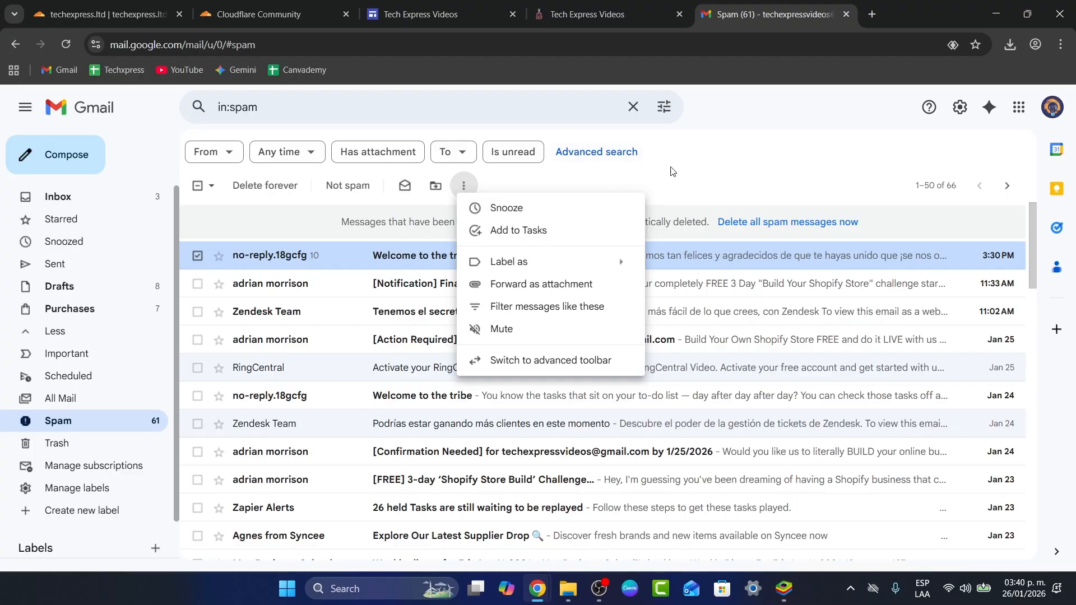
{"action": "left_click", "coordinate": [782, 222]}
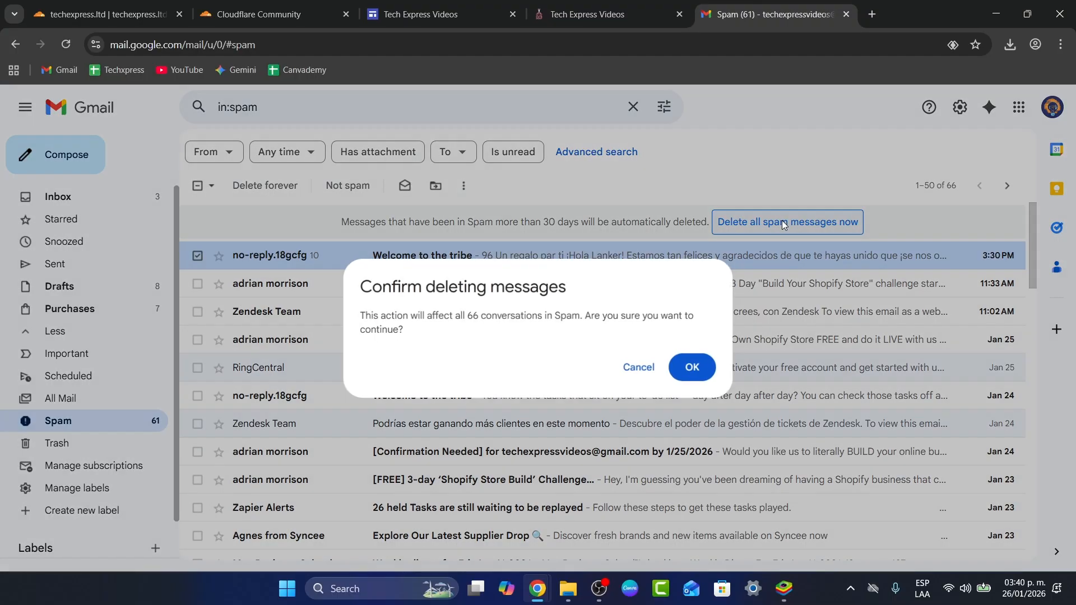
{"action": "left_click", "coordinate": [695, 367]}
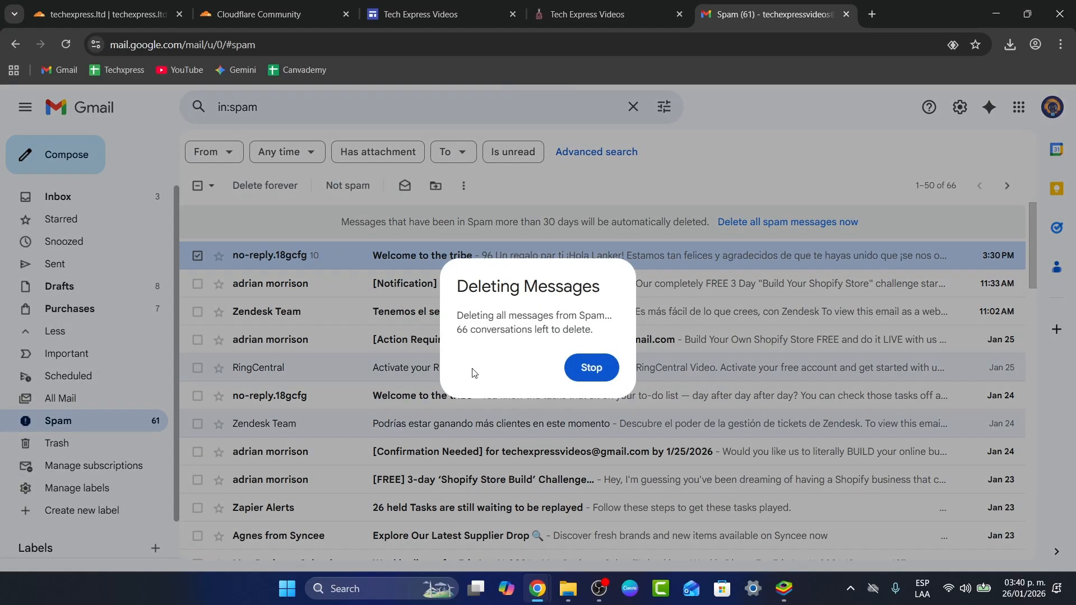
Step: Stop the running spam deletion and reload the mailbox, closing the adjacent Tech Express Videos browser tab
{"action": "left_click", "coordinate": [582, 374]}
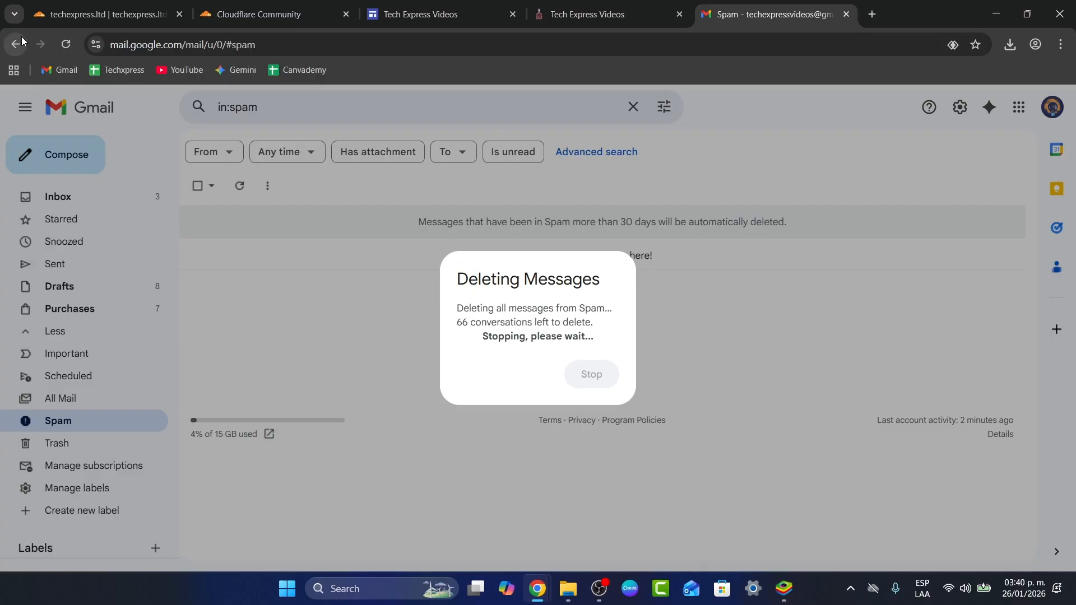
{"action": "left_click", "coordinate": [66, 45]}
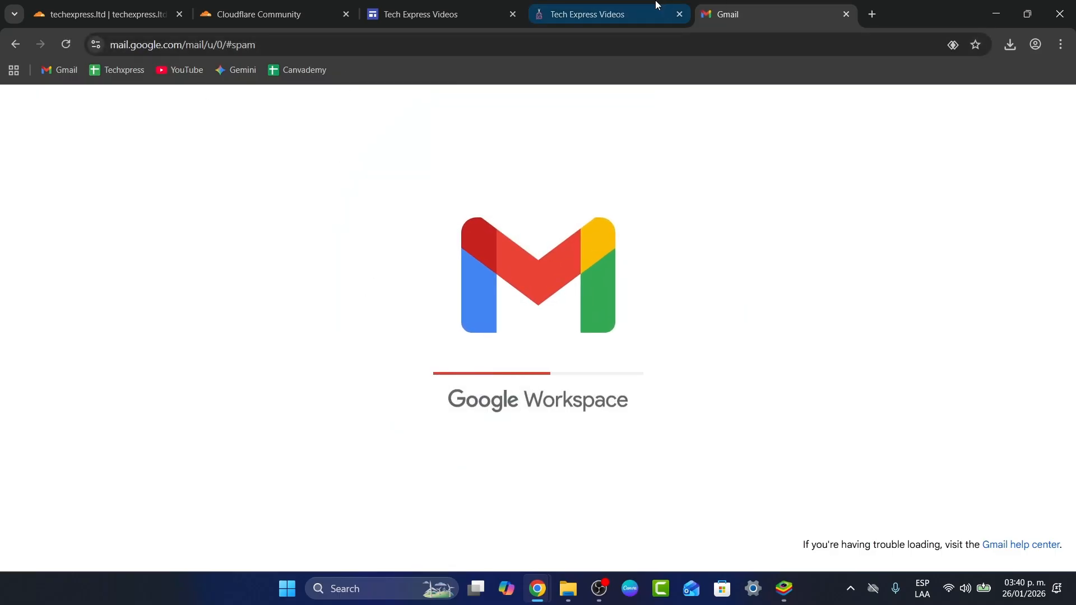
{"action": "left_click", "coordinate": [680, 14]}
Step: Open the subscription management page and look through the full list of subscribed senders
{"action": "left_click", "coordinate": [73, 335]}
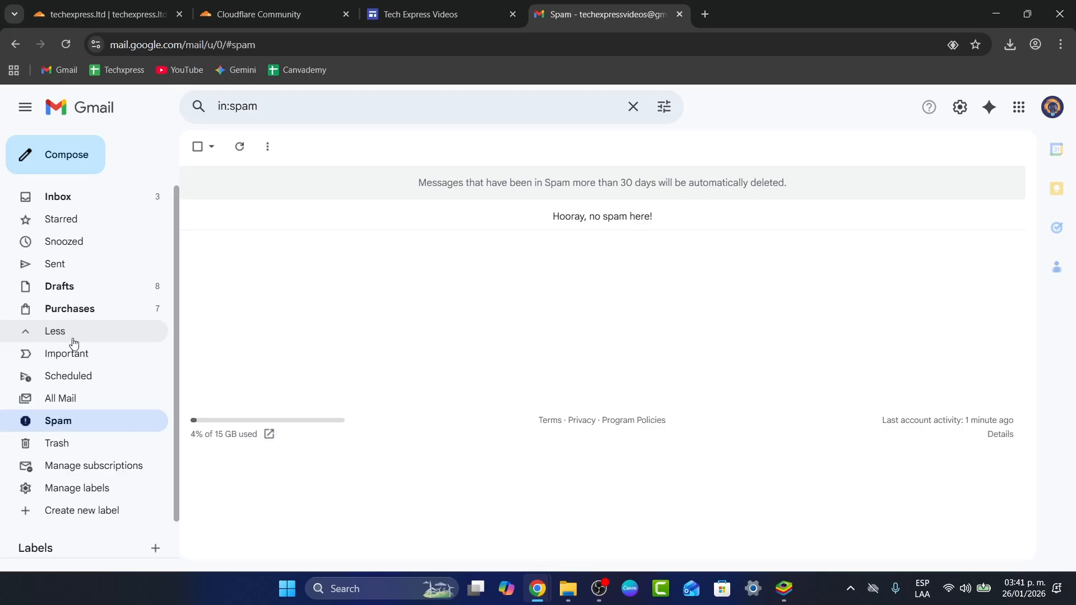
{"action": "left_click", "coordinate": [108, 471]}
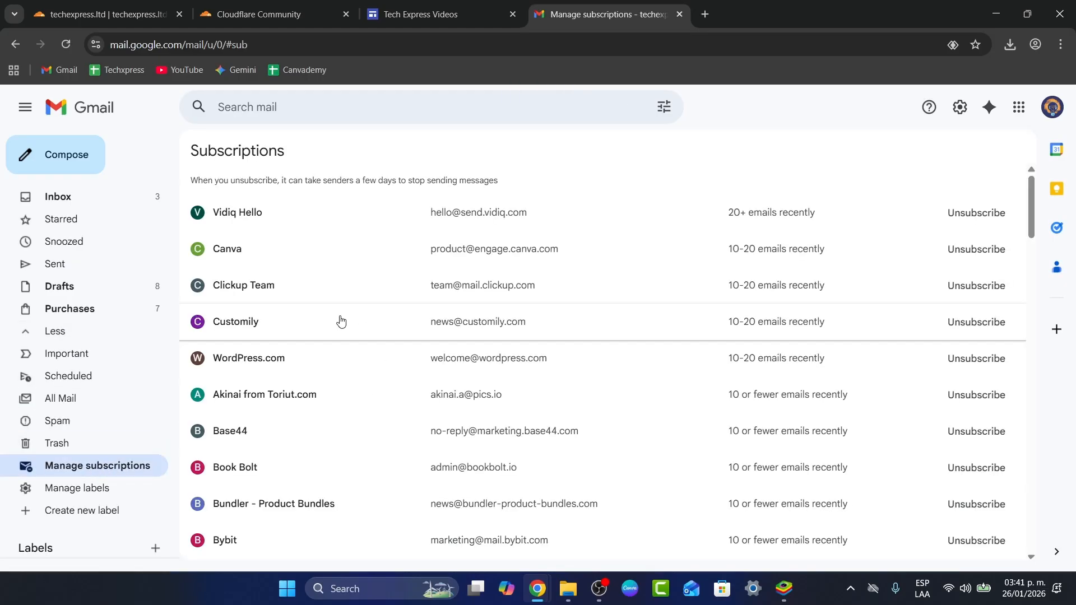
{"action": "scroll", "coordinate": [338, 319], "scroll_direction": "down", "scroll_amount": 13}
{"action": "scroll", "coordinate": [340, 321], "scroll_direction": "down", "scroll_amount": 20}
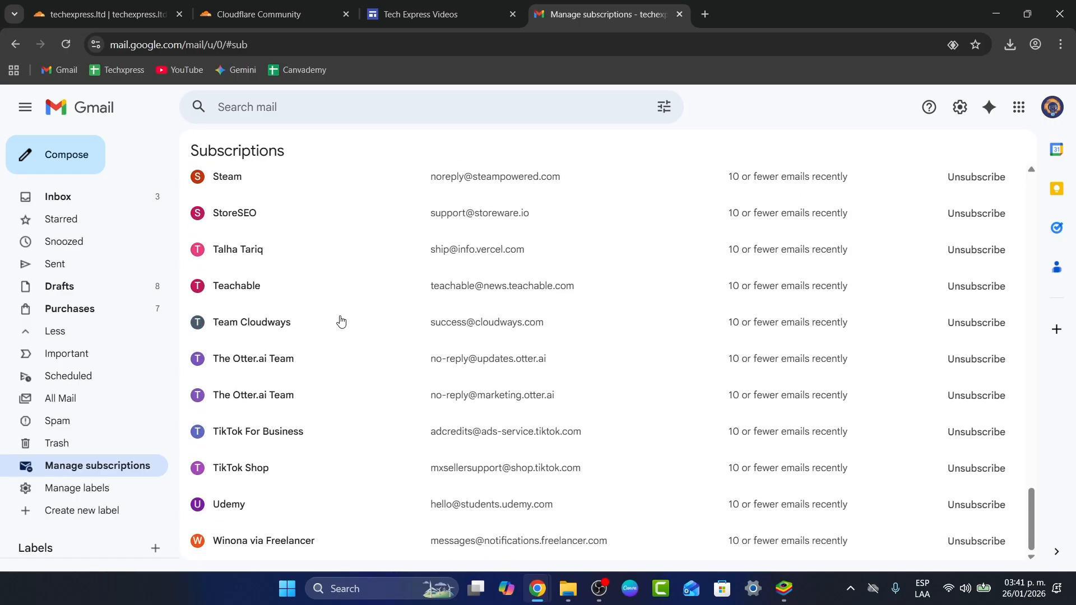
{"action": "scroll", "coordinate": [340, 320], "scroll_direction": "up", "scroll_amount": 20}
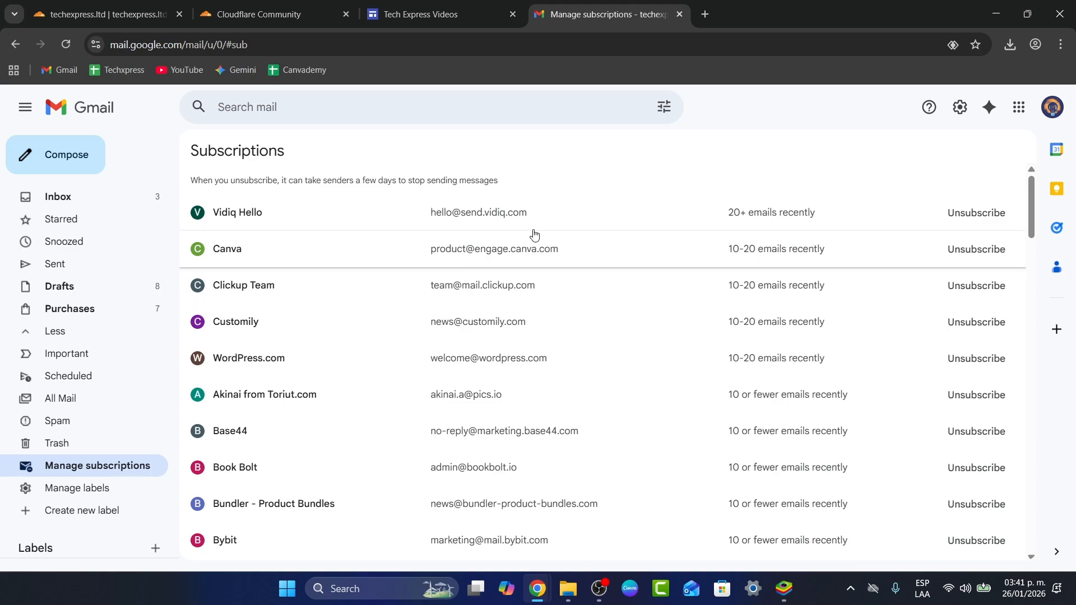
Step: Unsubscribe from the Vidiq Hello, Canva product and Clickup Team mailing lists
{"action": "left_click", "coordinate": [976, 212]}
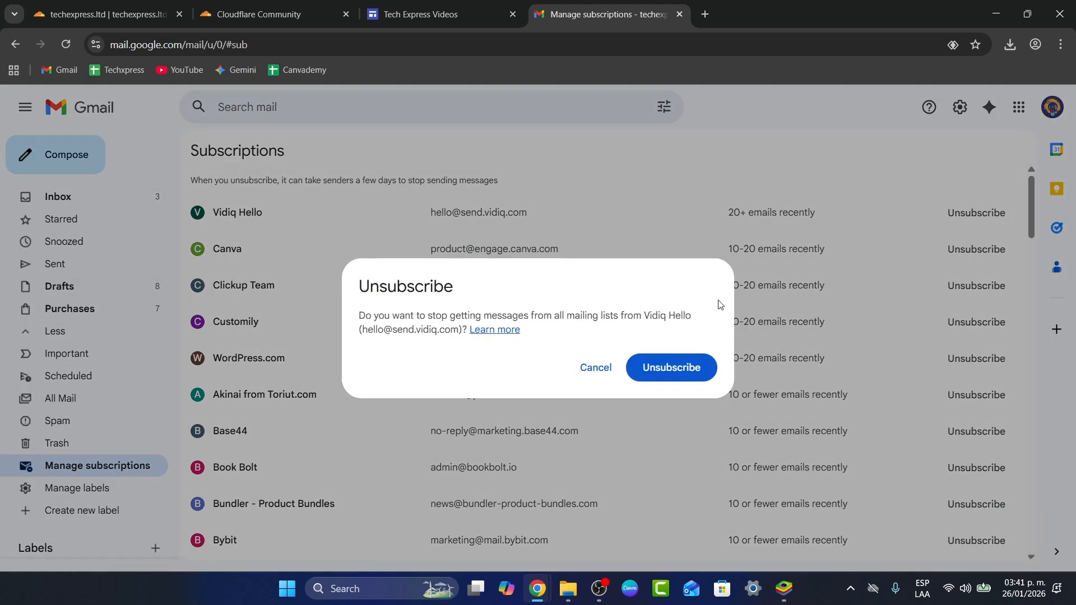
{"action": "left_click", "coordinate": [688, 371]}
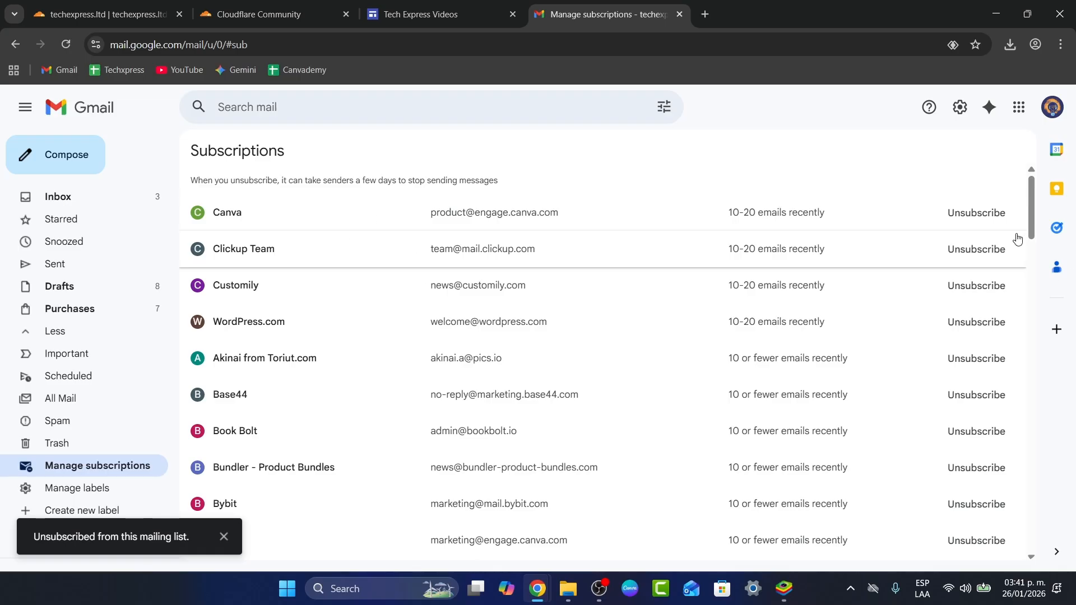
{"action": "left_click", "coordinate": [976, 214]}
{"action": "left_click", "coordinate": [671, 370]}
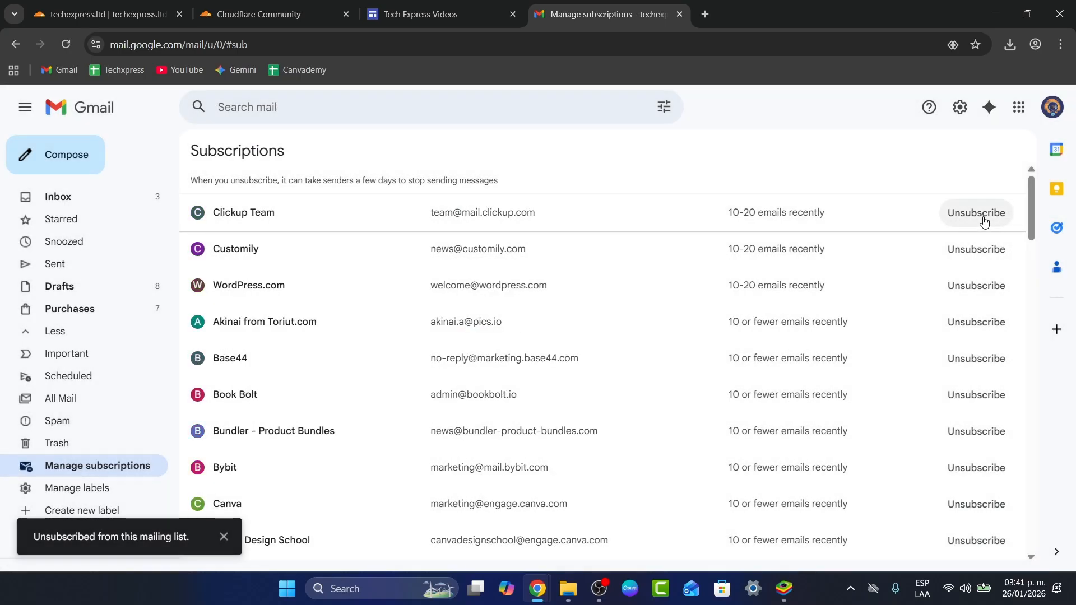
{"action": "left_click", "coordinate": [983, 218]}
{"action": "left_click", "coordinate": [672, 367]}
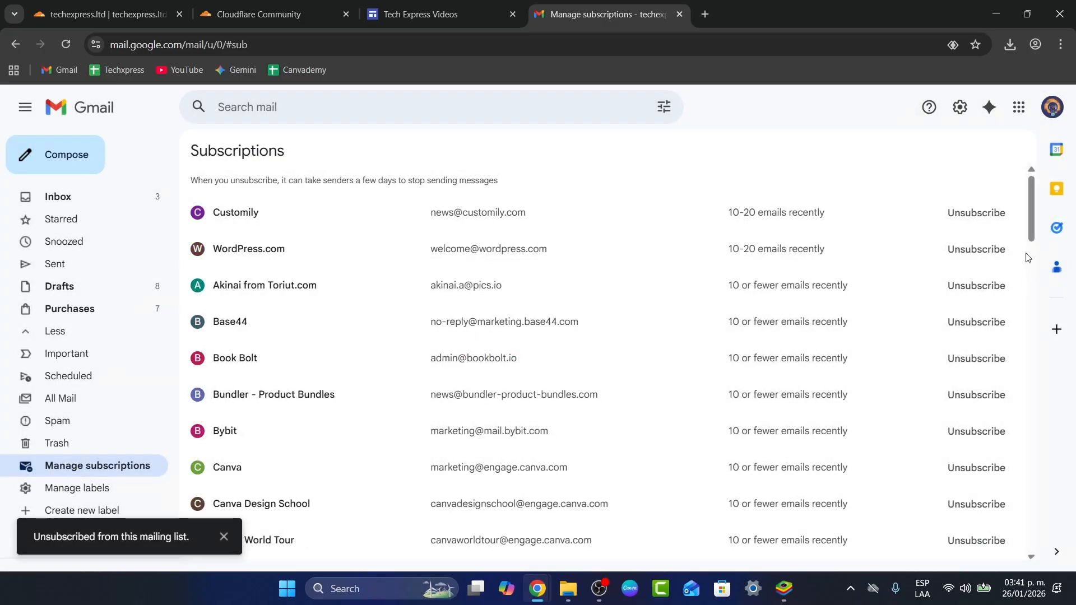
Step: Unsubscribe from the WordPress.com, Customily news and Toriut.com mailing lists
{"action": "left_click", "coordinate": [976, 248]}
{"action": "left_click", "coordinate": [684, 368]}
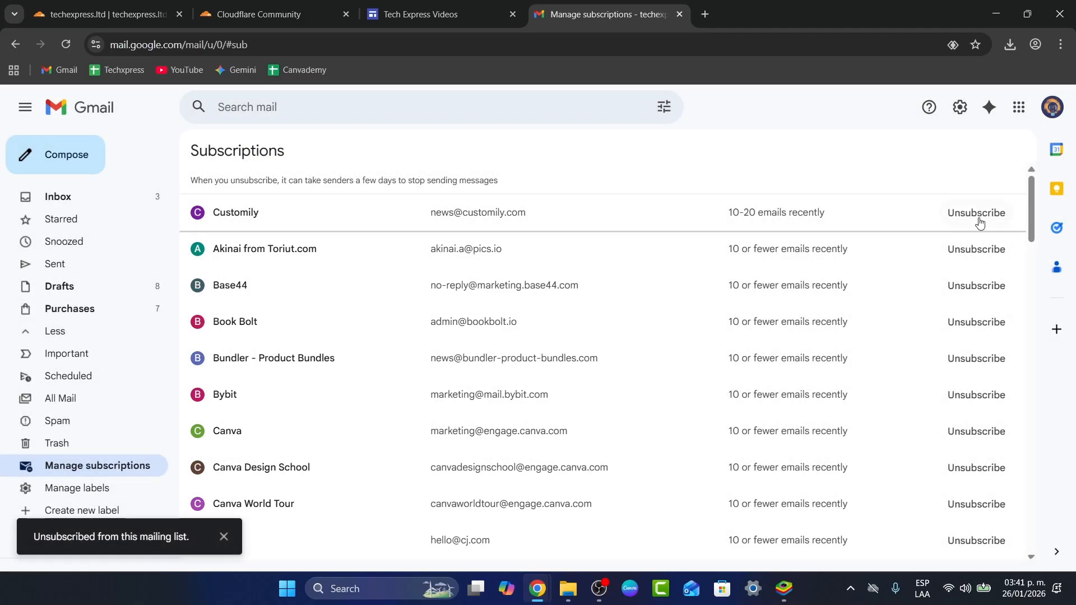
{"action": "left_click", "coordinate": [976, 212]}
{"action": "left_click", "coordinate": [690, 365]}
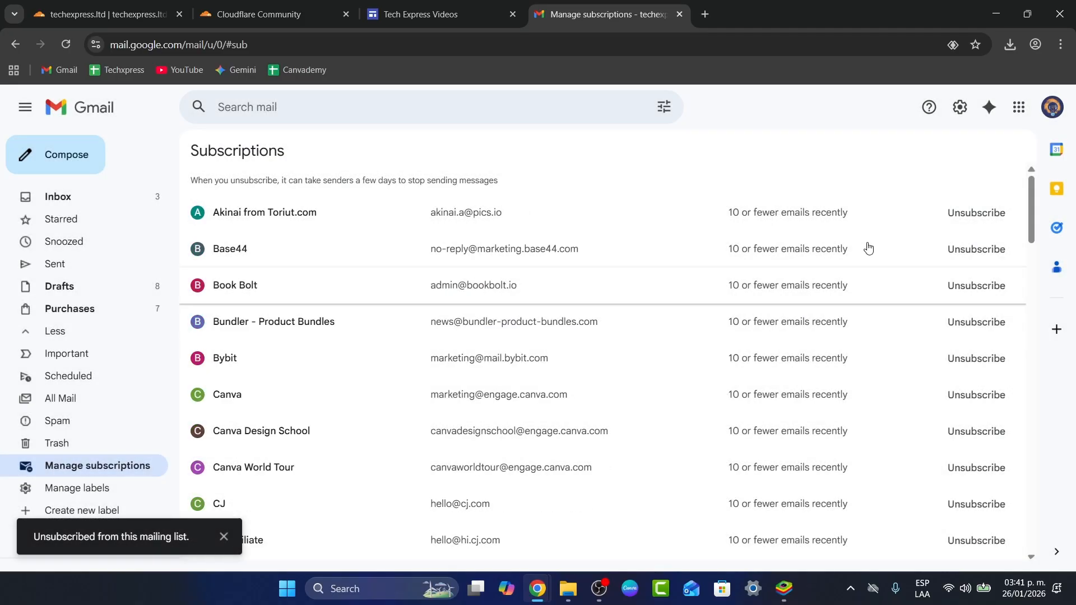
{"action": "left_click", "coordinate": [976, 218]}
{"action": "left_click", "coordinate": [684, 369]}
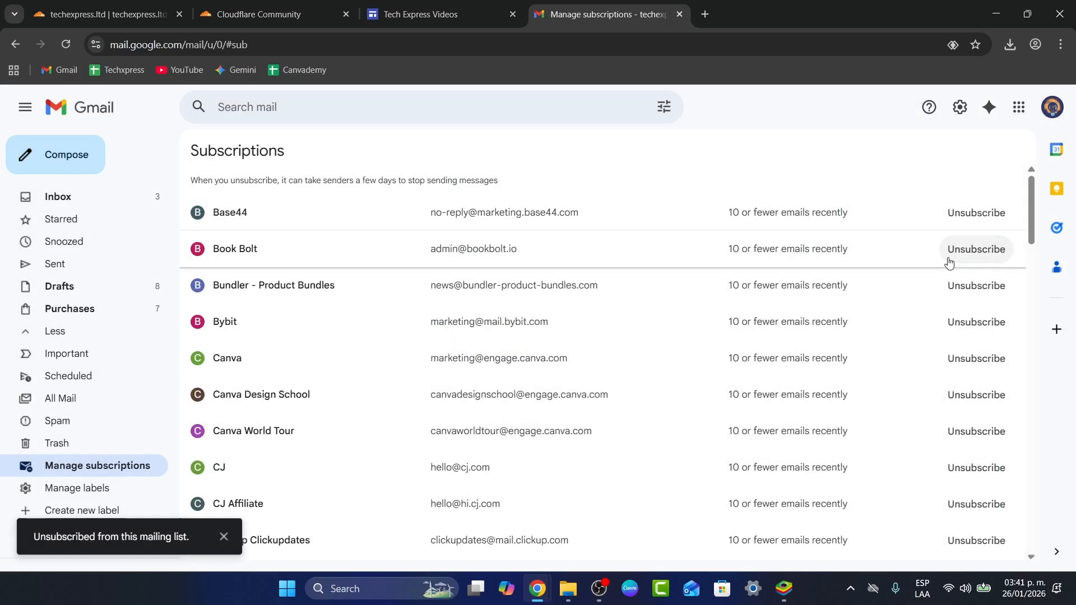
Step: Unsubscribe from the Book Bolt, Bundler - Product Bundles and Base44 mailing lists
{"action": "left_click", "coordinate": [961, 251]}
{"action": "left_click", "coordinate": [684, 367]}
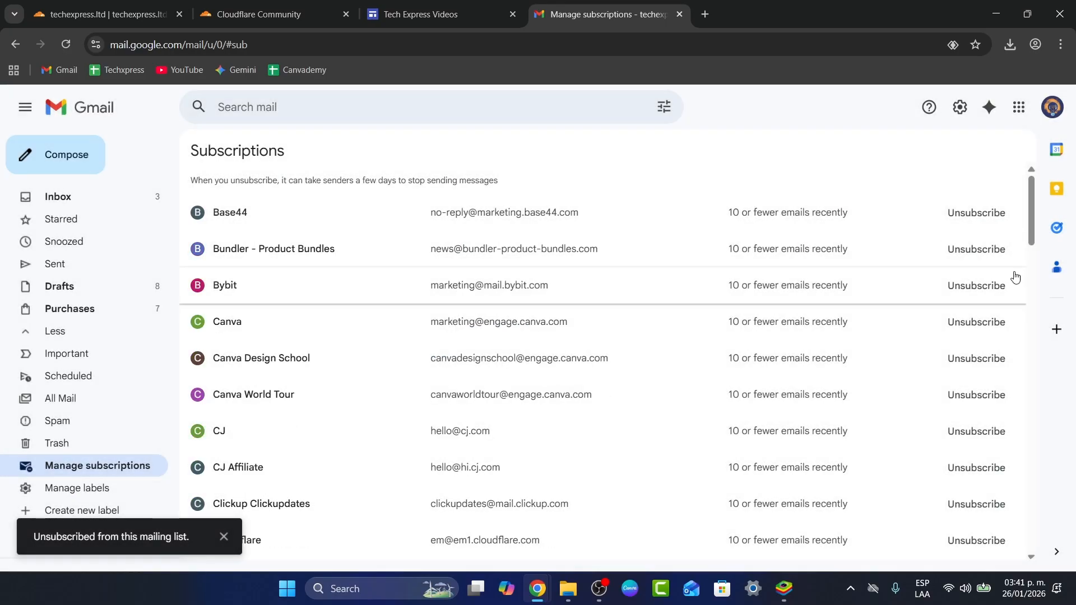
{"action": "left_click", "coordinate": [967, 251]}
{"action": "left_click", "coordinate": [681, 366]}
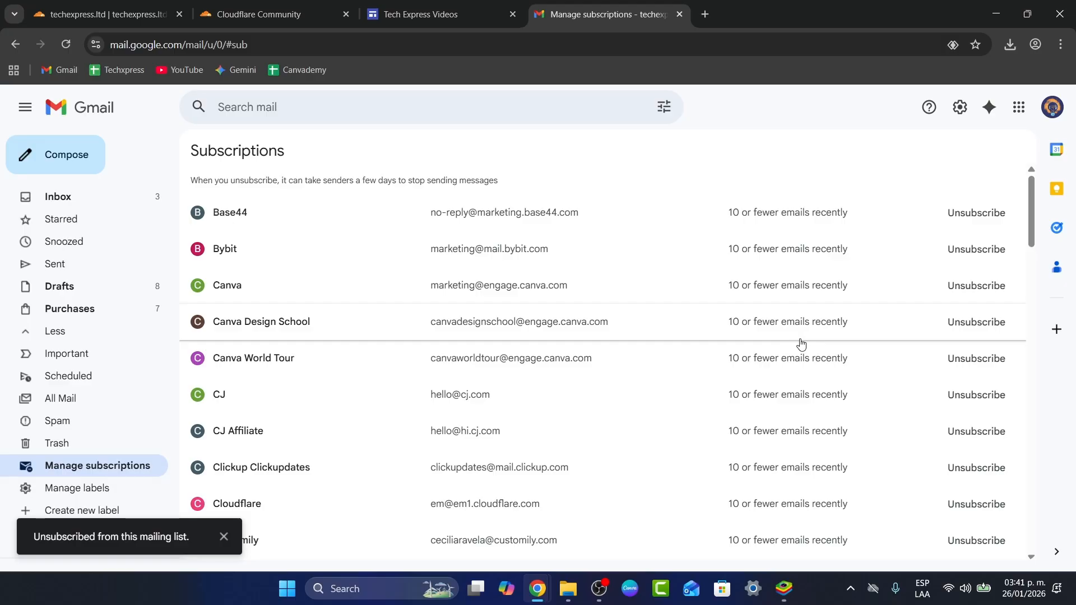
{"action": "left_click", "coordinate": [953, 216]}
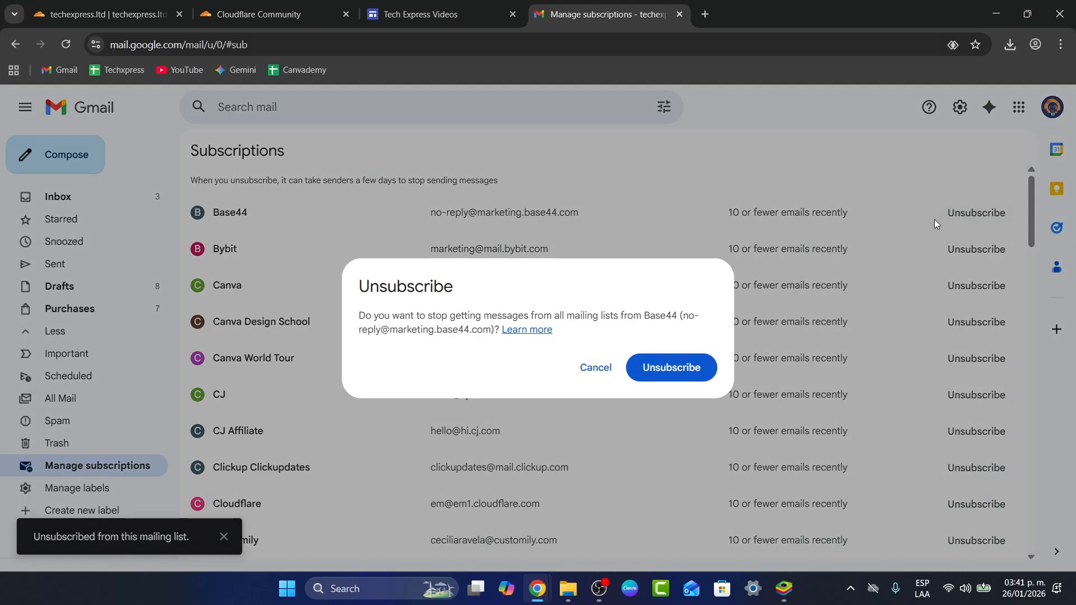
{"action": "left_click", "coordinate": [686, 369]}
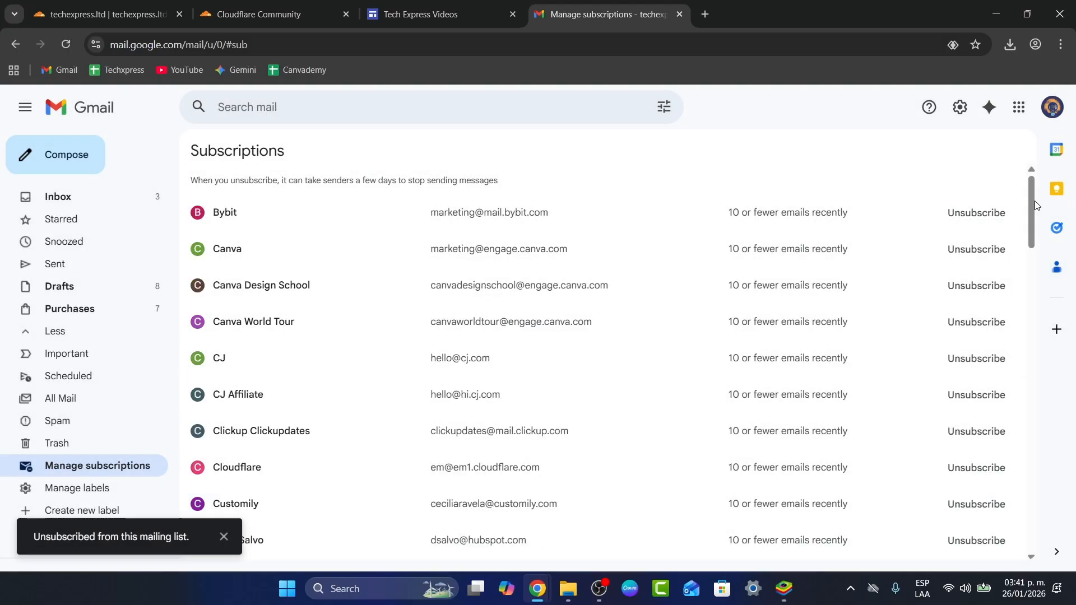
Step: Unsubscribe from the Bybit, Canva marketing and Canva Design School mailing lists
{"action": "left_click", "coordinate": [977, 214]}
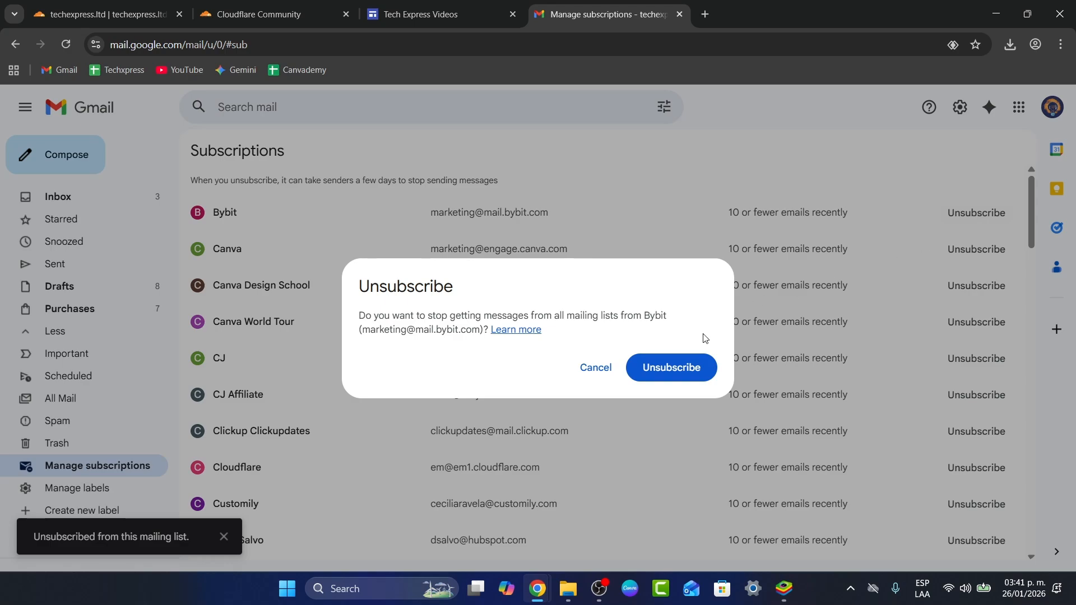
{"action": "left_click", "coordinate": [700, 369]}
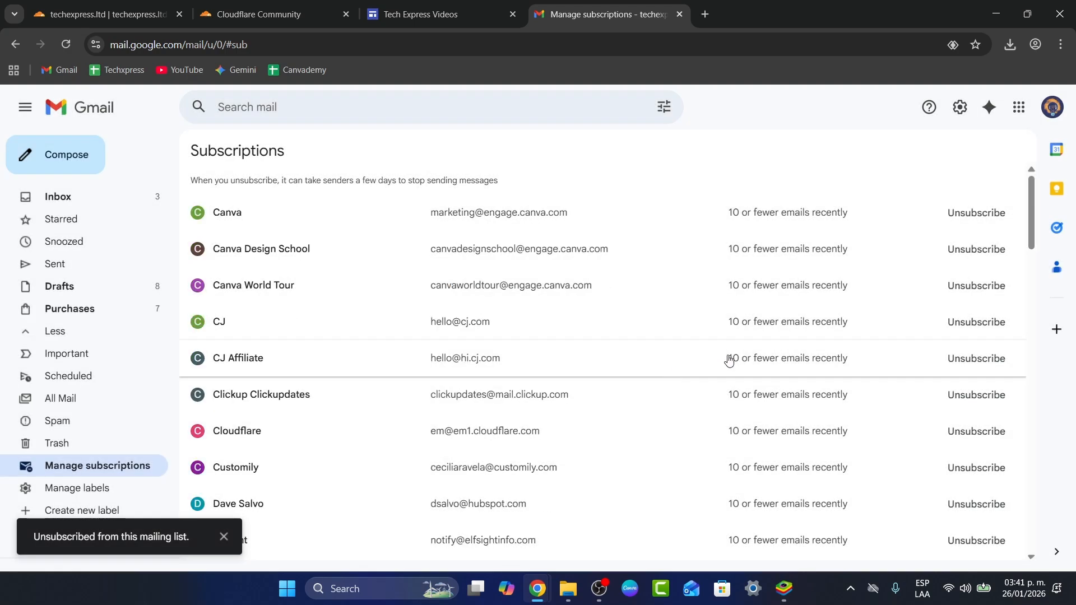
{"action": "left_click", "coordinate": [974, 219]}
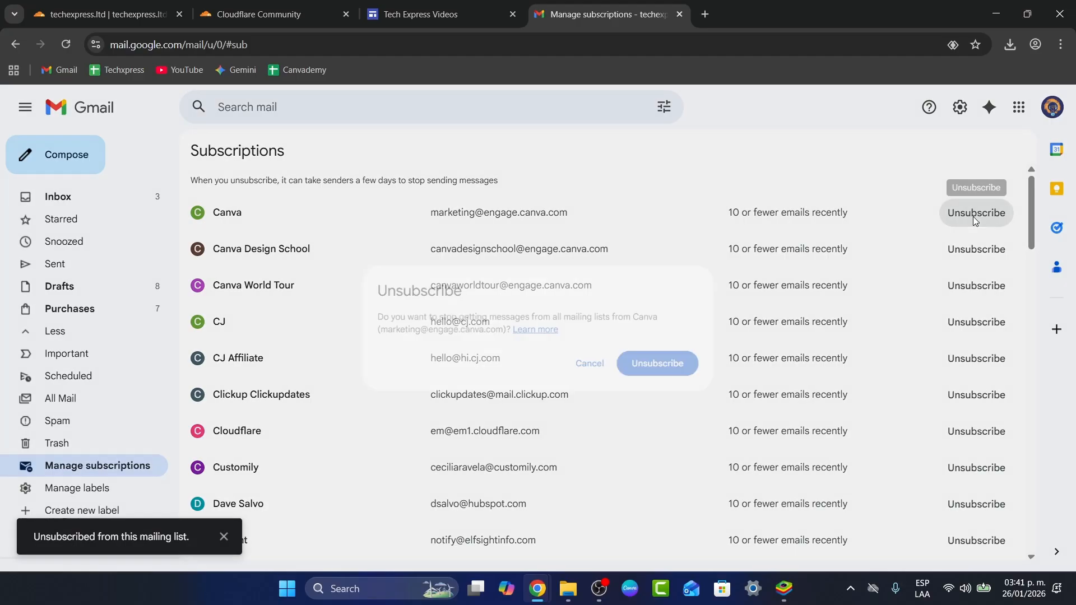
{"action": "left_click", "coordinate": [686, 371]}
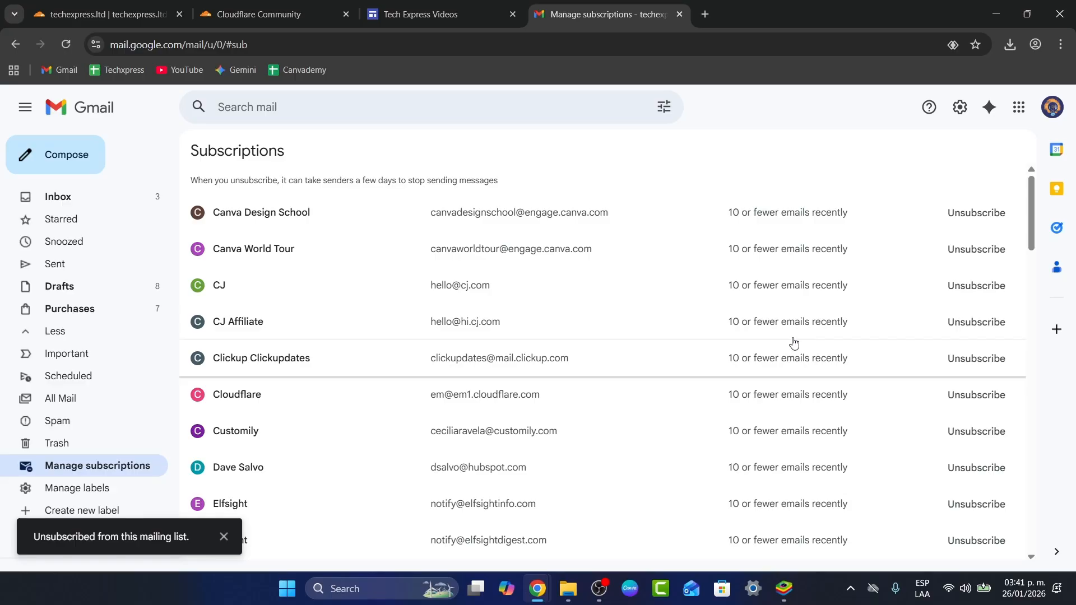
{"action": "left_click", "coordinate": [1003, 218]}
{"action": "left_click", "coordinate": [690, 369]}
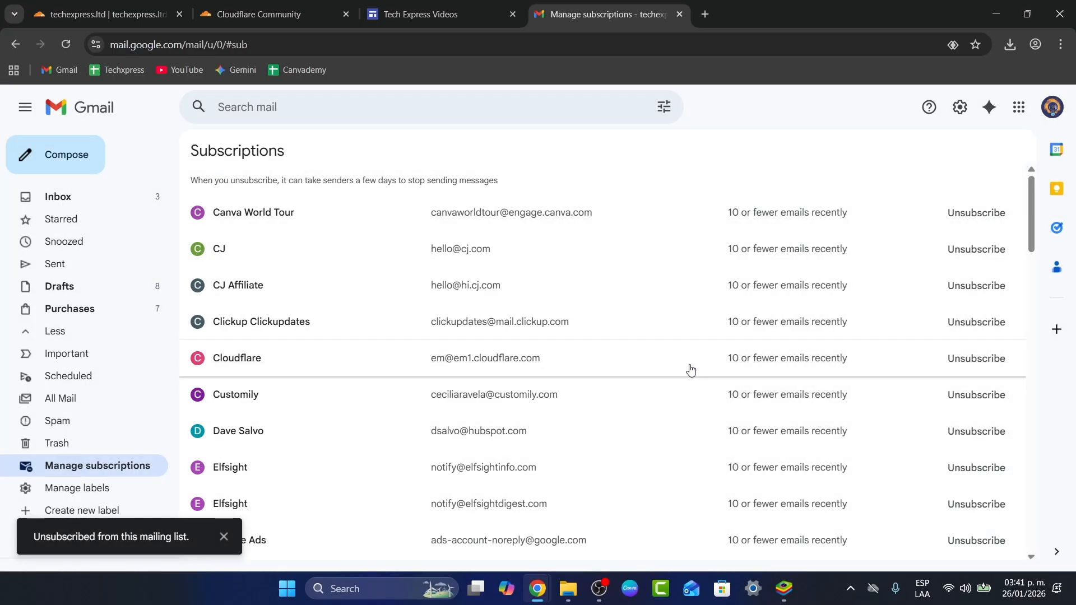
Step: Unsubscribe from the Canva World Tour, CJ, CJ Affiliate and Clickup Clickupdates mailing lists
{"action": "left_click", "coordinate": [965, 213]}
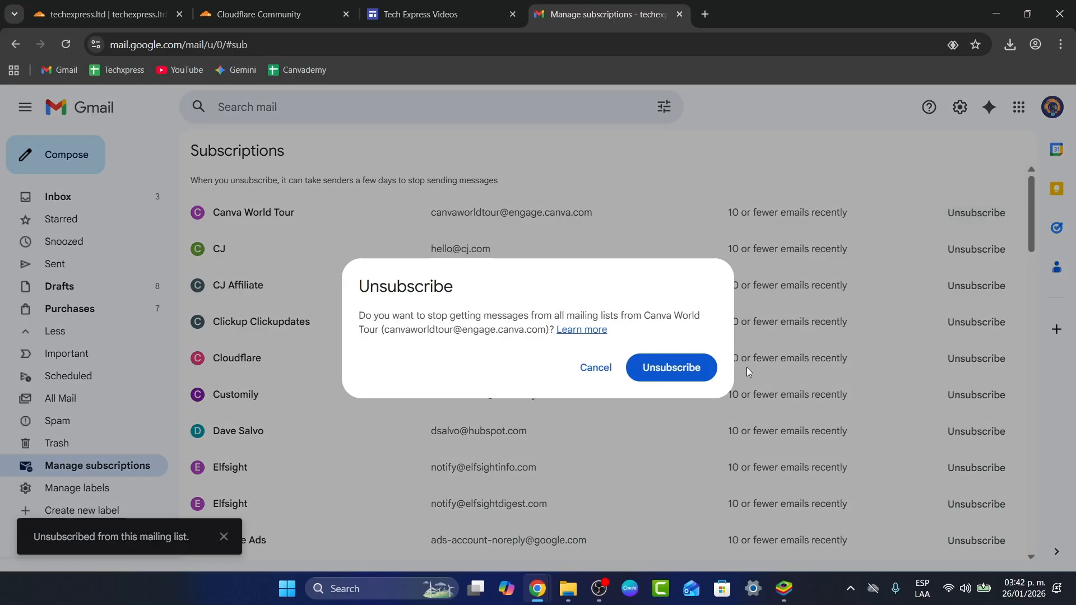
{"action": "left_click", "coordinate": [706, 378]}
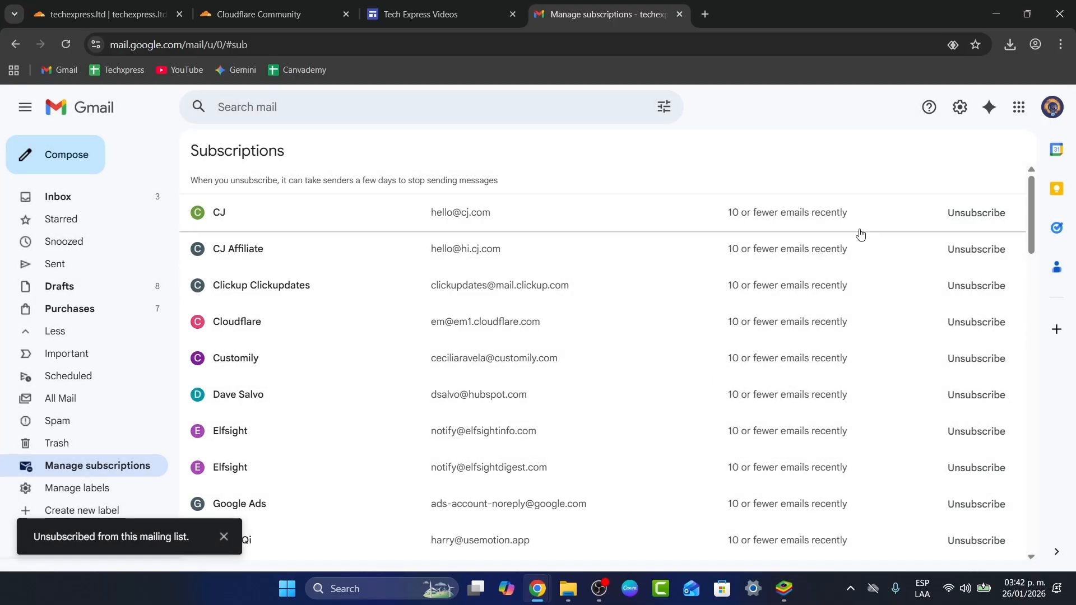
{"action": "left_click", "coordinate": [951, 215]}
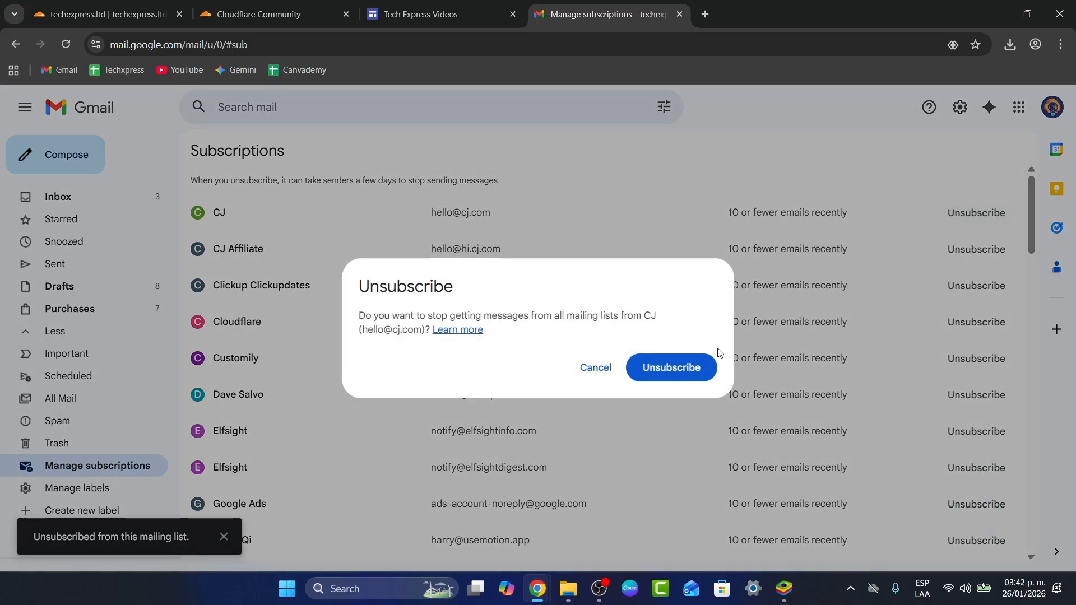
{"action": "left_click", "coordinate": [690, 370]}
{"action": "left_click", "coordinate": [980, 213]}
{"action": "left_click", "coordinate": [696, 376]}
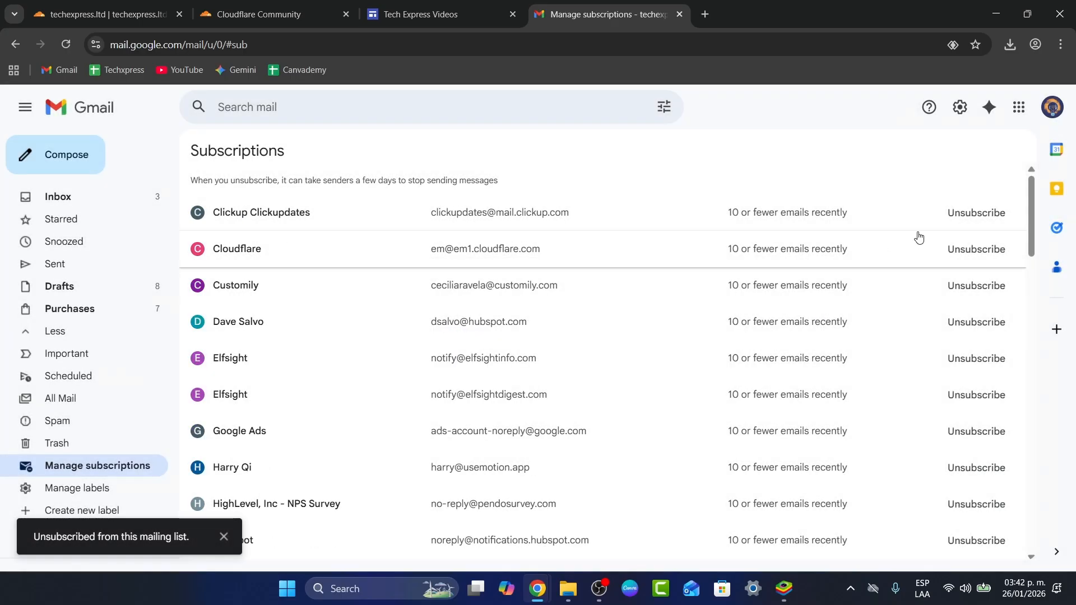
{"action": "left_click", "coordinate": [956, 219]}
{"action": "left_click", "coordinate": [671, 368]}
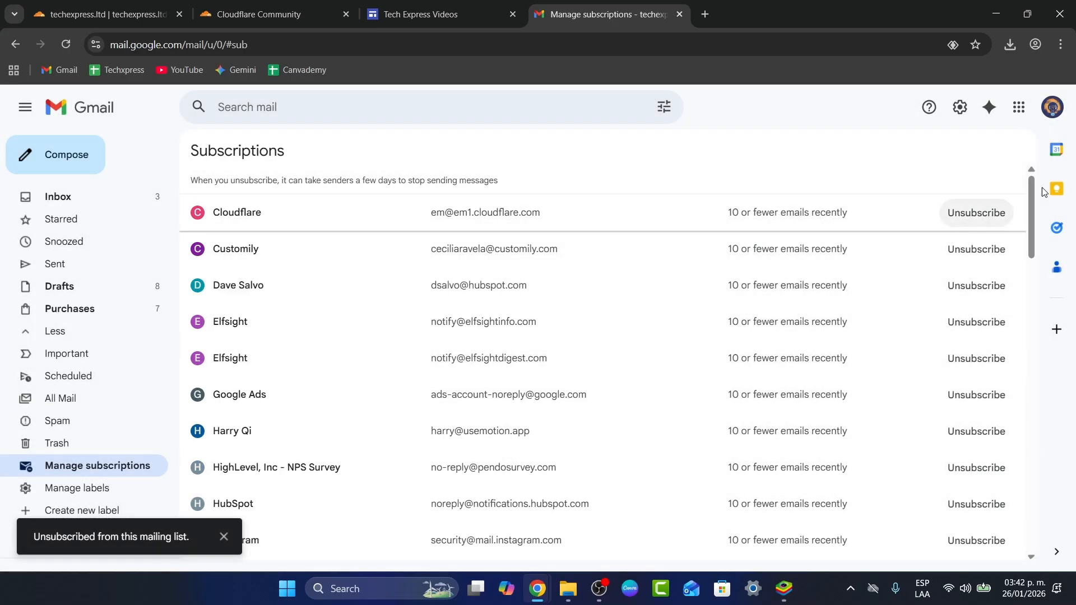
Step: Request to unsubscribe from Cloudflare, read the unsubscribe instructions and go to the sender's website
{"action": "left_click", "coordinate": [986, 213]}
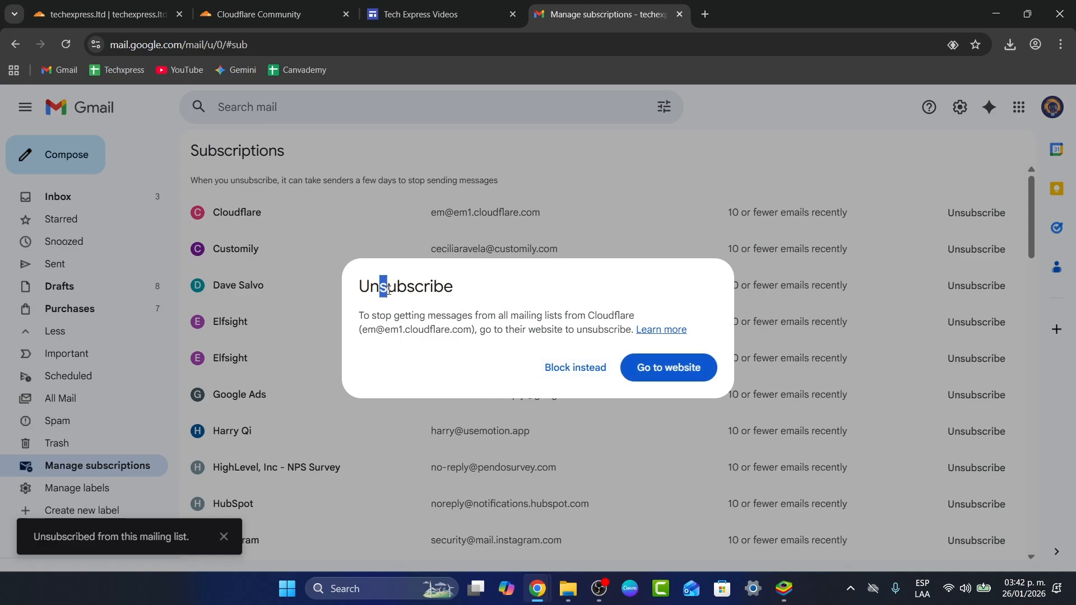
{"action": "left_click_drag", "start_coordinate": [388, 289], "coordinate": [577, 317]}
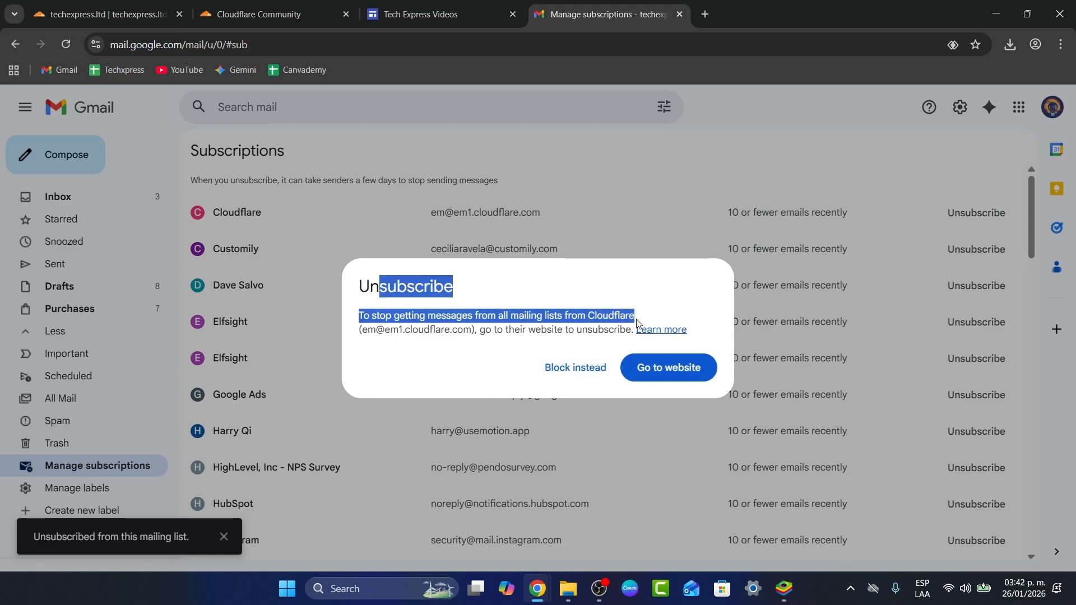
{"action": "left_click_drag", "start_coordinate": [626, 321], "coordinate": [623, 330]}
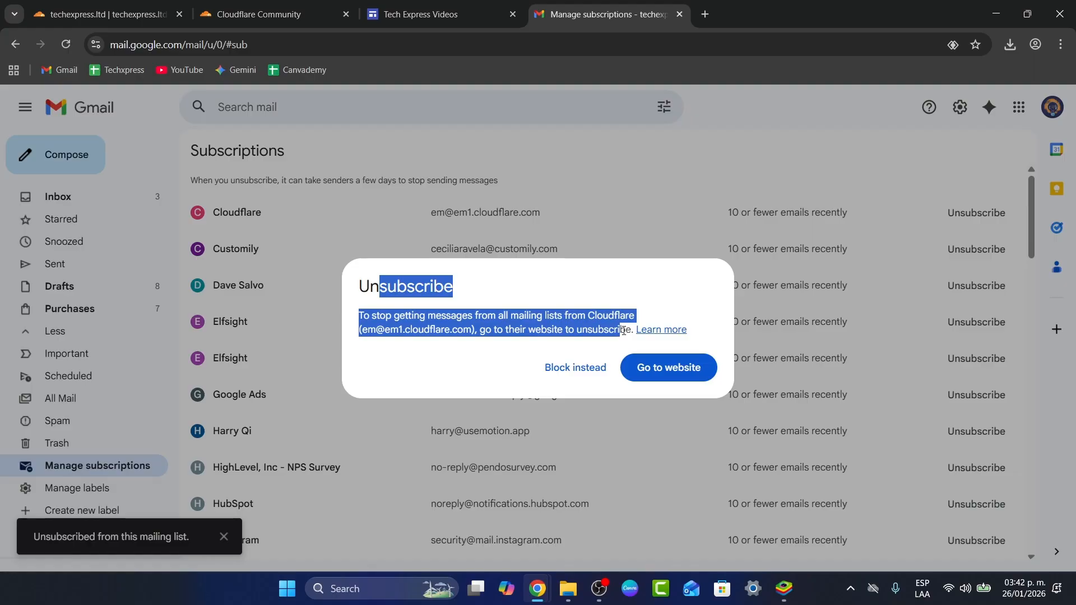
{"action": "left_click", "coordinate": [675, 368]}
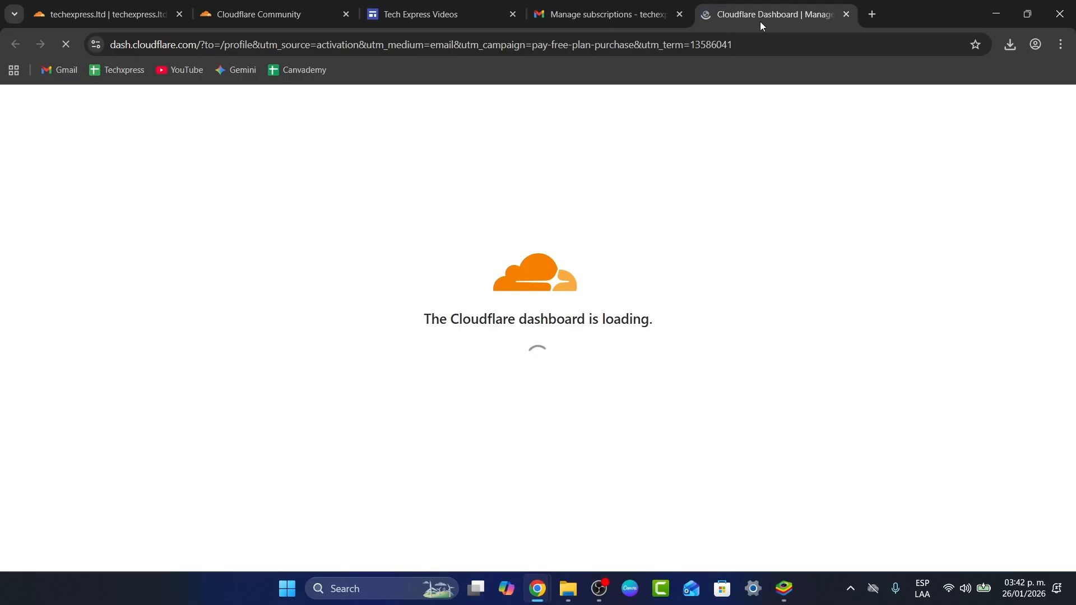
{"action": "left_click", "coordinate": [644, 10]}
{"action": "left_click", "coordinate": [761, 7]}
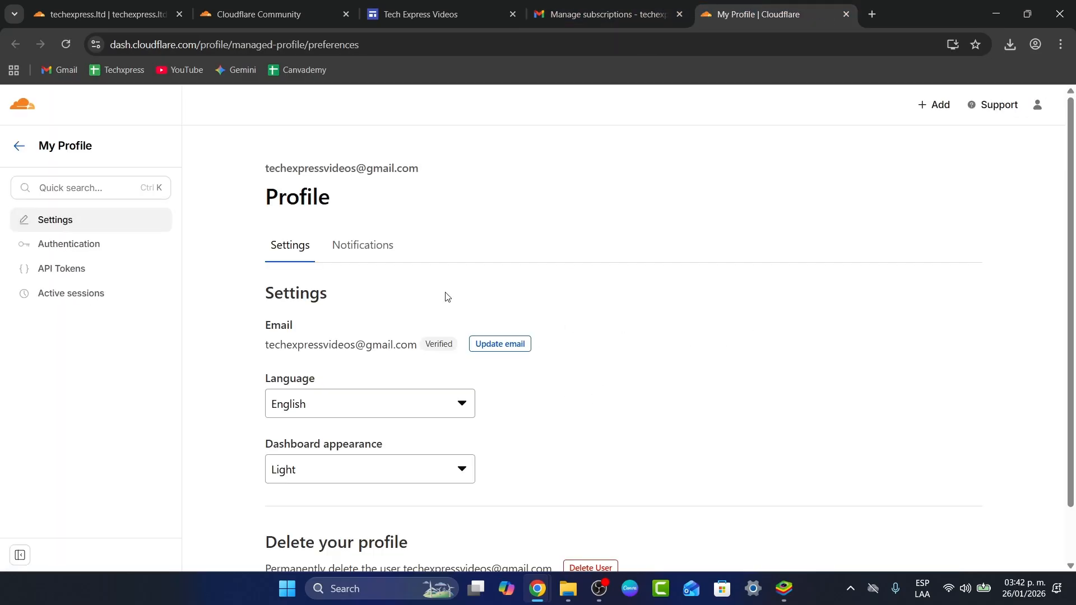
Step: Review the Marketing and Domain notification preferences in the Cloudflare profile, and close that page to return to the Gmail subscriptions
{"action": "scroll", "coordinate": [457, 347], "scroll_direction": "down", "scroll_amount": 2}
{"action": "scroll", "coordinate": [413, 437], "scroll_direction": "up", "scroll_amount": 2}
{"action": "left_click", "coordinate": [366, 246]}
{"action": "scroll", "coordinate": [447, 389], "scroll_direction": "down", "scroll_amount": 2}
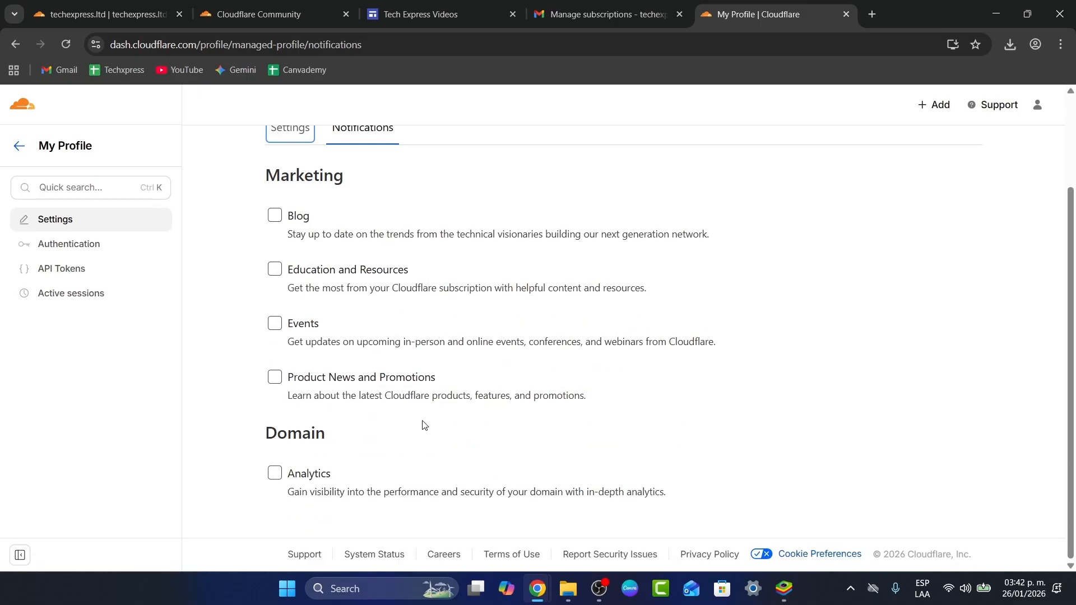
{"action": "left_click", "coordinate": [847, 15]}
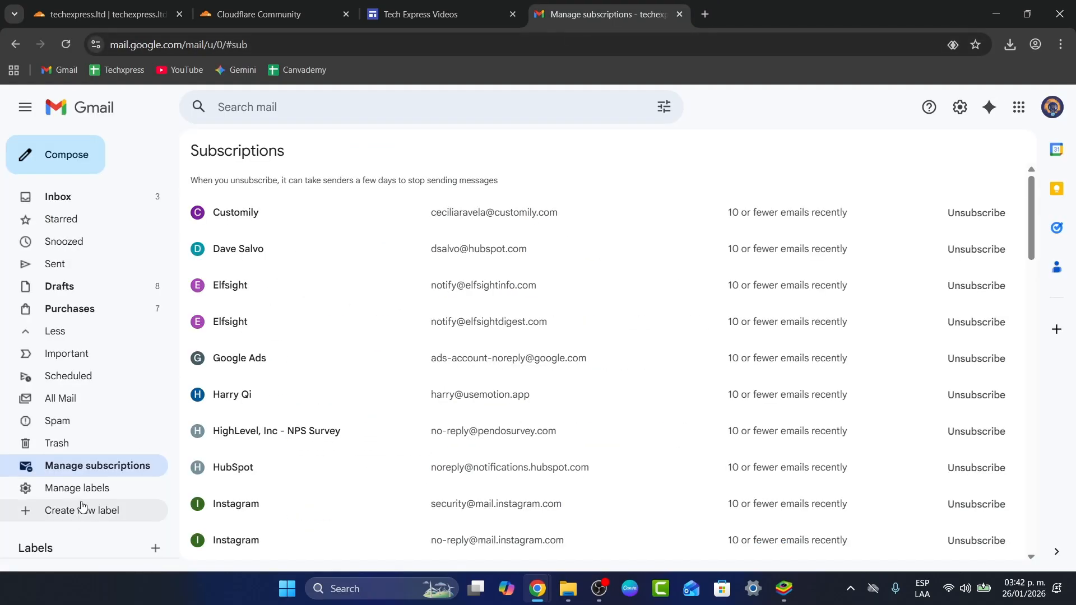
Step: Unsubscribe from the remaining Customily sender, the individual HubSpot sender above Elfsight, and both Elfsight mailing lists
{"action": "left_click", "coordinate": [990, 212]}
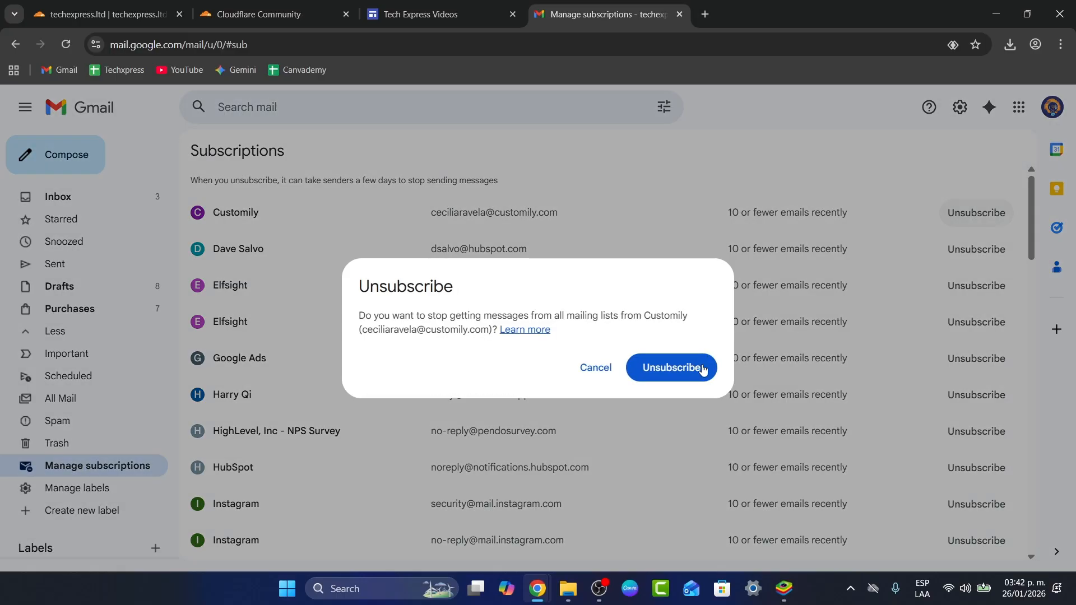
{"action": "left_click", "coordinate": [662, 366]}
{"action": "left_click", "coordinate": [977, 213]}
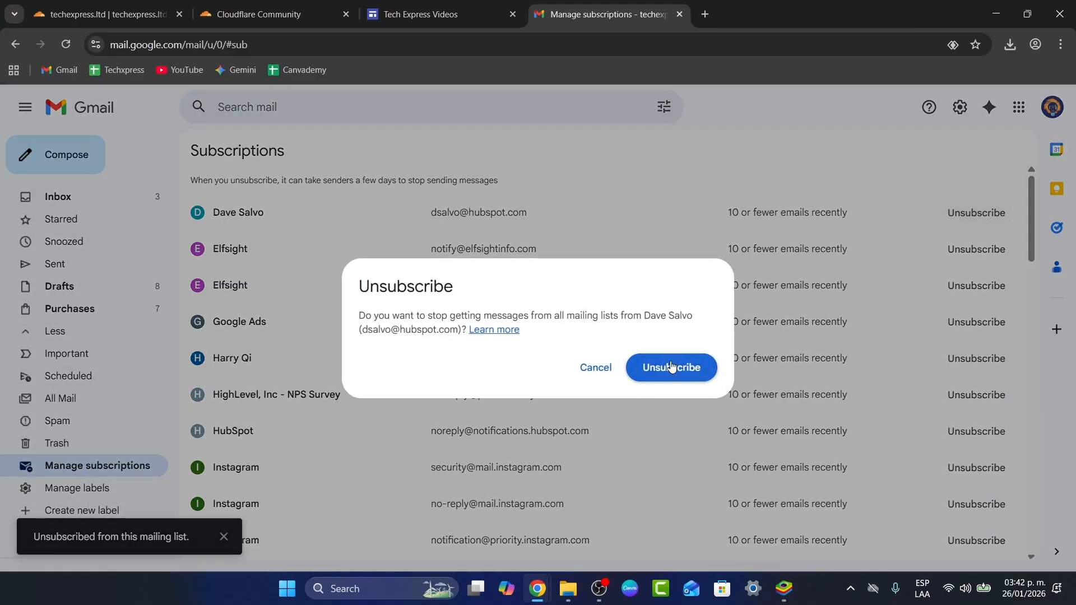
{"action": "left_click", "coordinate": [666, 367]}
{"action": "left_click", "coordinate": [978, 248]}
{"action": "left_click", "coordinate": [672, 367]}
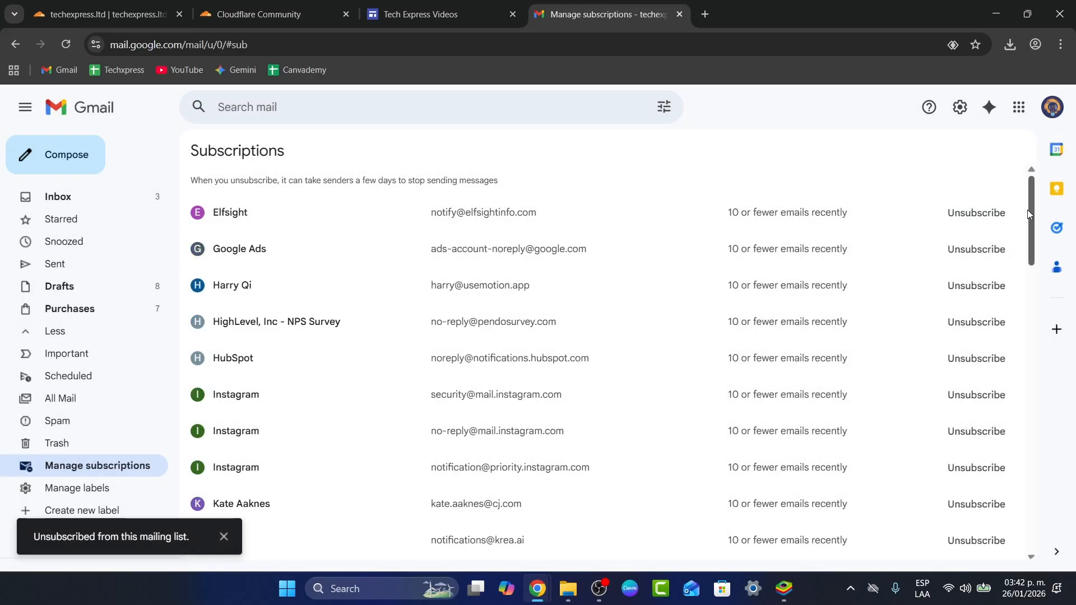
{"action": "left_click", "coordinate": [986, 213]}
{"action": "left_click", "coordinate": [671, 367]}
Step: Block the Google Ads sender instead of visiting its website, and unsubscribe from the usemotion.app sender
{"action": "left_click", "coordinate": [976, 213]}
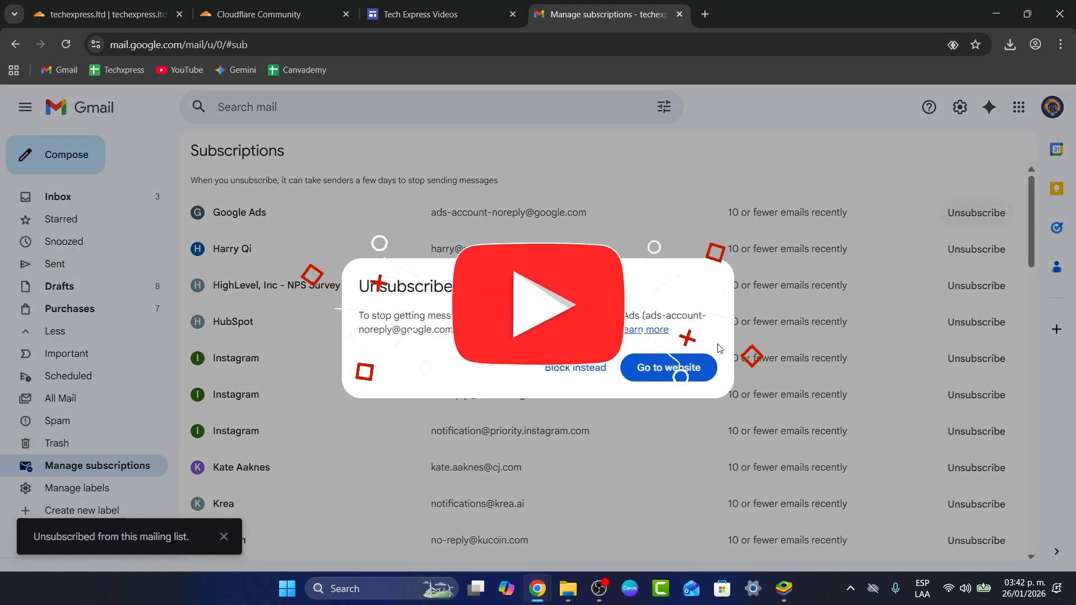
{"action": "left_click", "coordinate": [573, 368]}
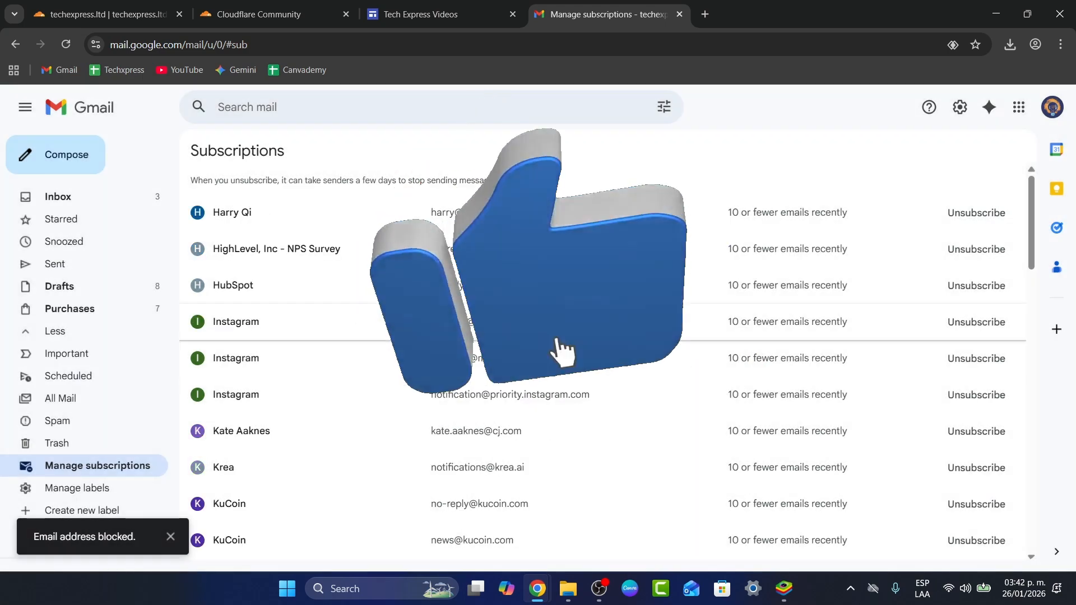
{"action": "left_click", "coordinate": [971, 212]}
{"action": "left_click", "coordinate": [676, 367]}
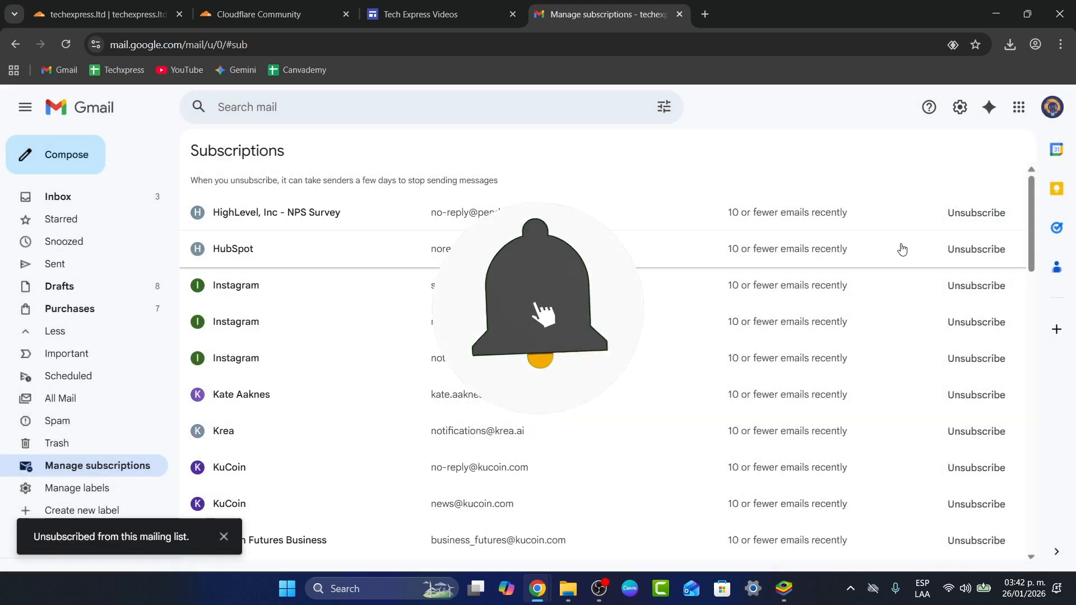
Step: Unsubscribe from the HighLevel, Inc - NPS Survey and HubSpot notification mailing lists, and look through the remaining senders
{"action": "left_click", "coordinate": [976, 212]}
{"action": "left_click", "coordinate": [671, 367]}
{"action": "left_click", "coordinate": [976, 249]}
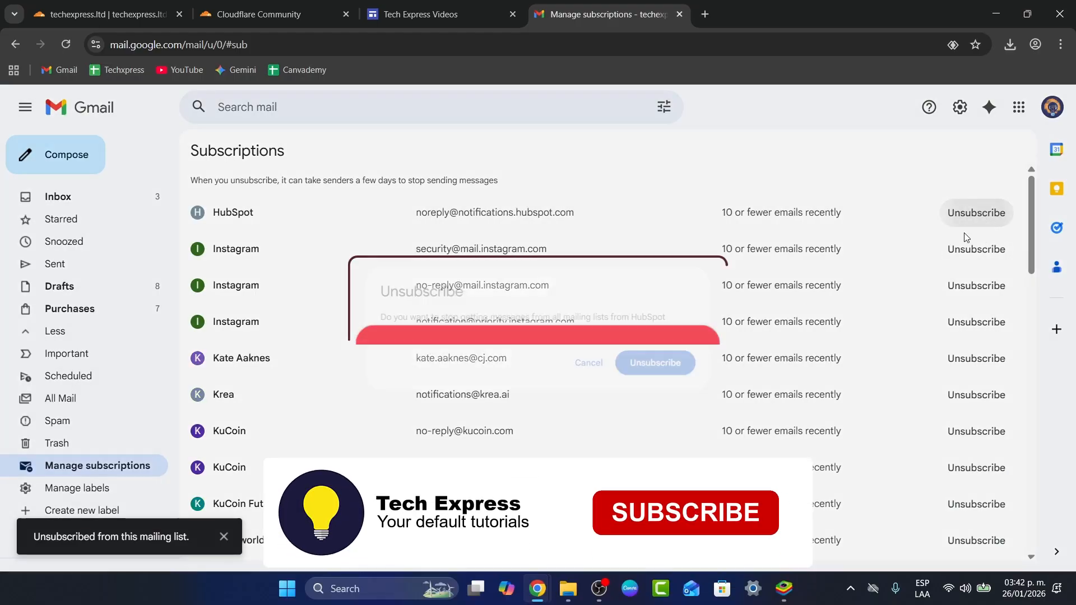
{"action": "left_click", "coordinate": [715, 367]}
{"action": "scroll", "coordinate": [843, 387], "scroll_direction": "down", "scroll_amount": 20}
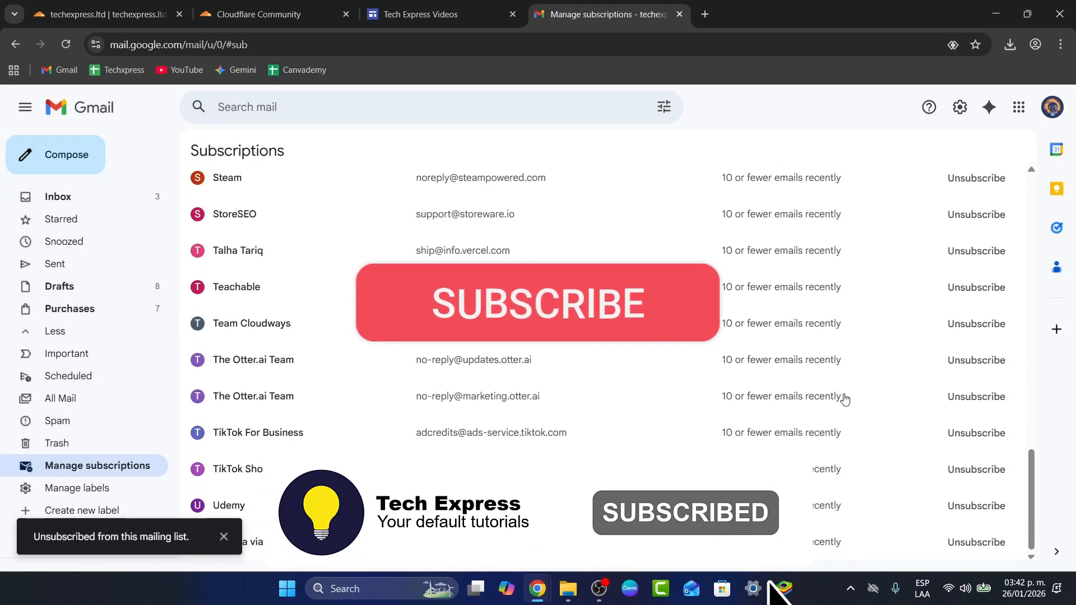